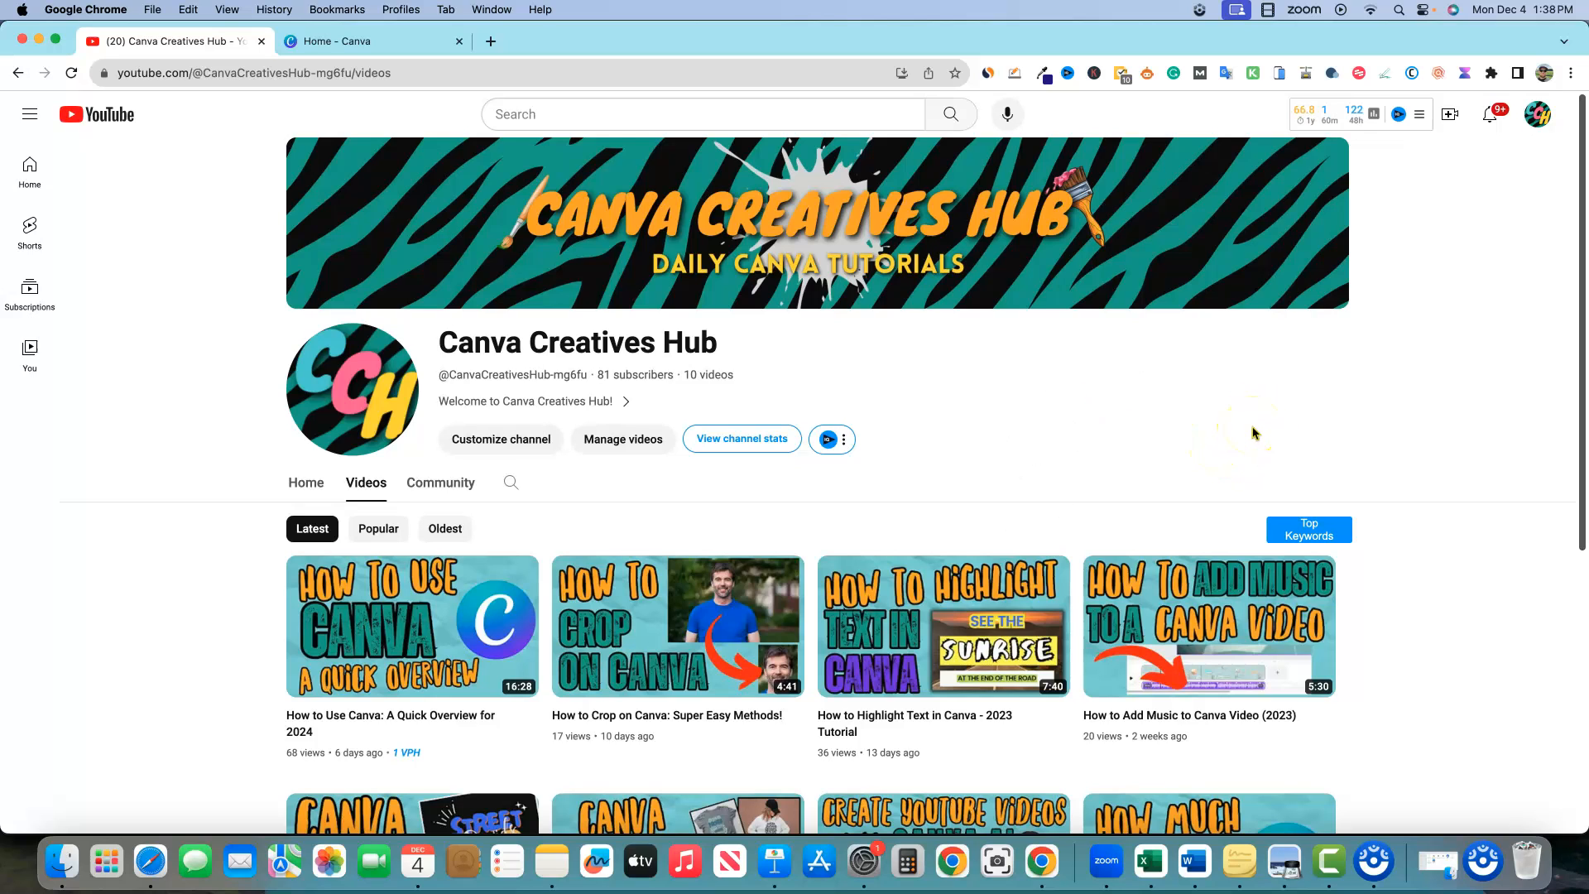
Scroll through the Canva Creatives Hub channel's video list, then switch to the Canva home tab
scroll(1070, 461, "down", 5)
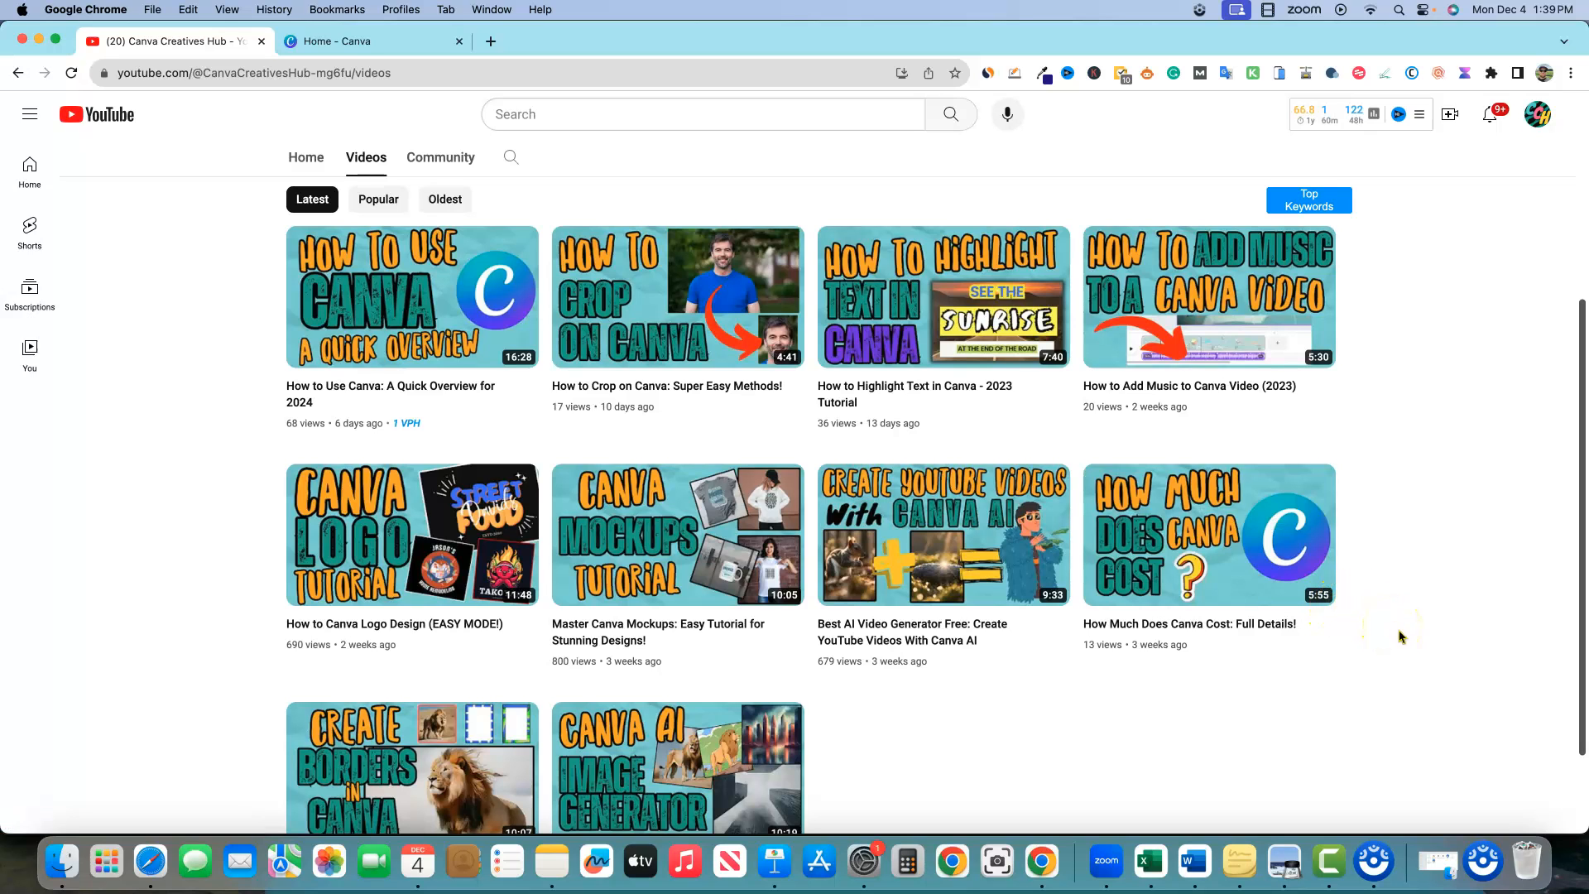
scroll(1397, 634, "down", 3)
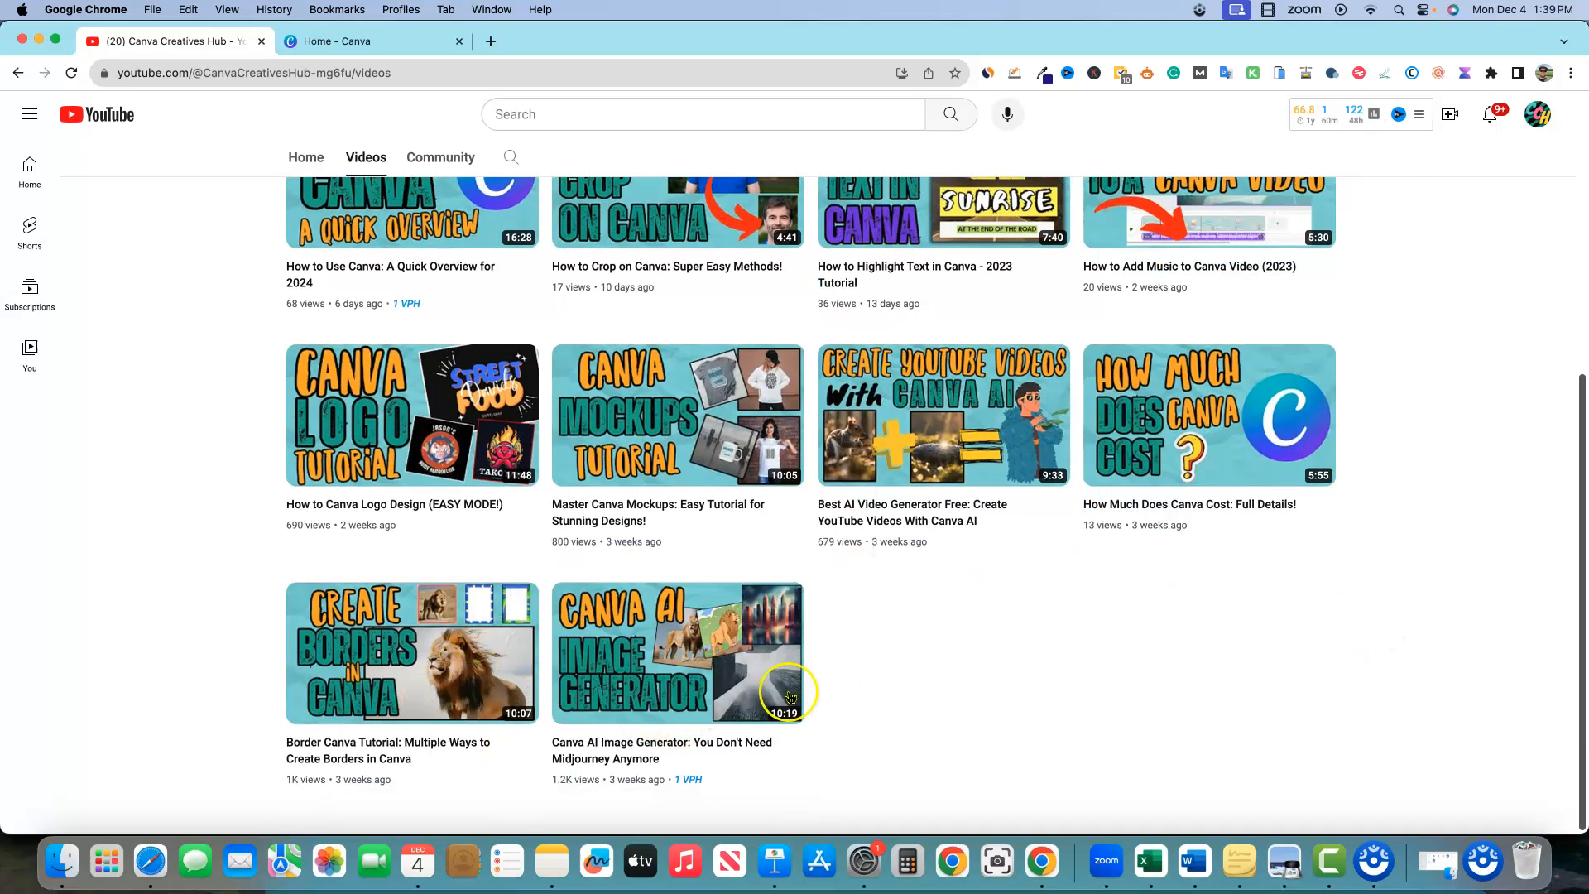
scroll(904, 283, "up", 10)
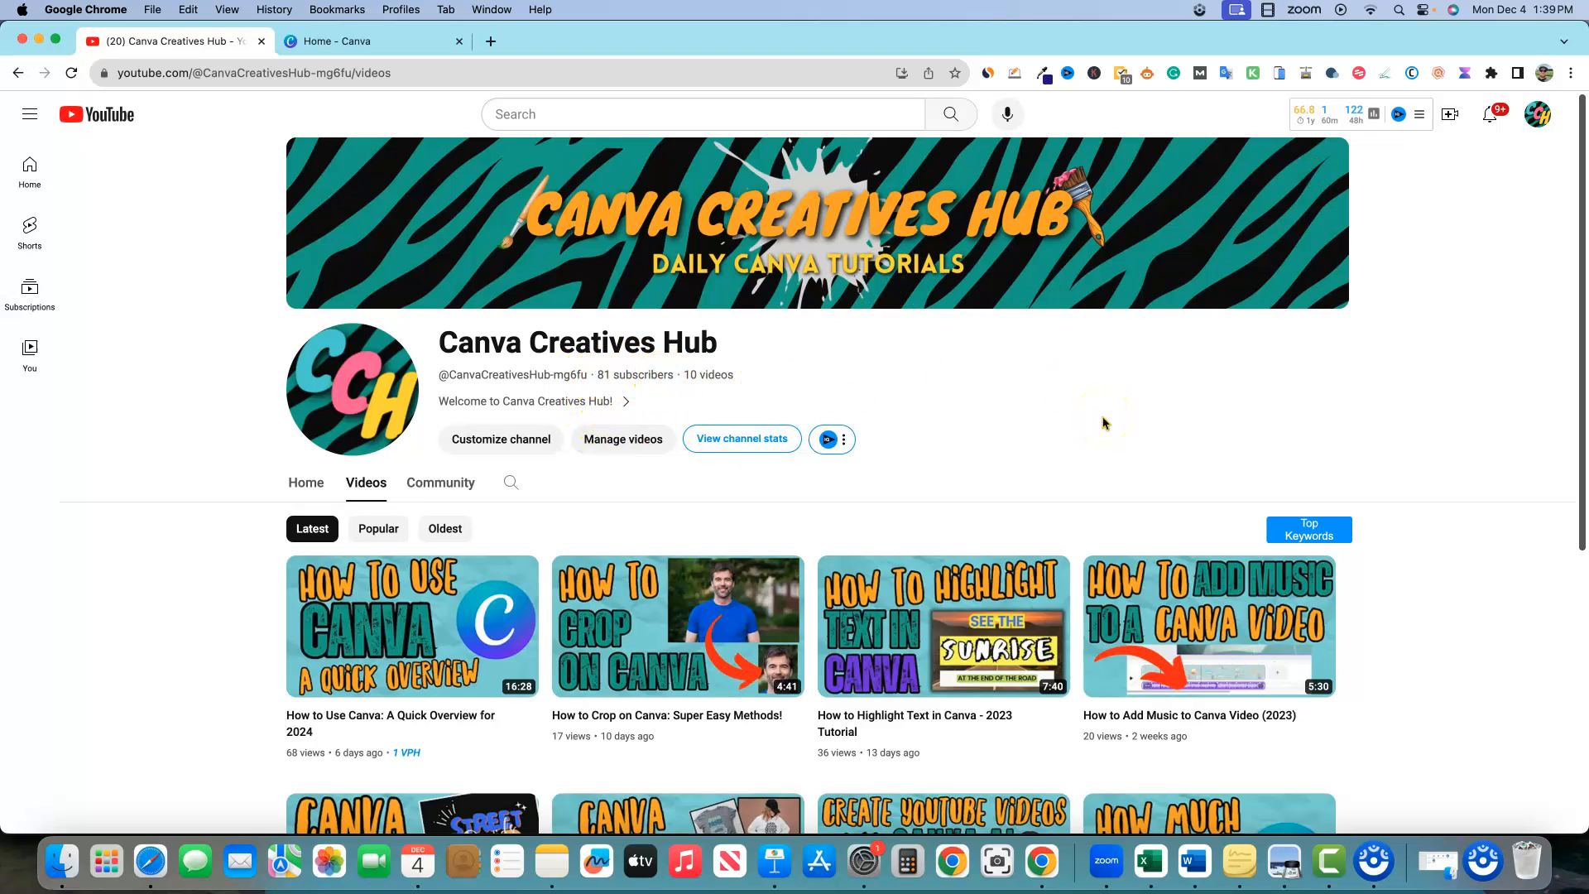
left_click(405, 39)
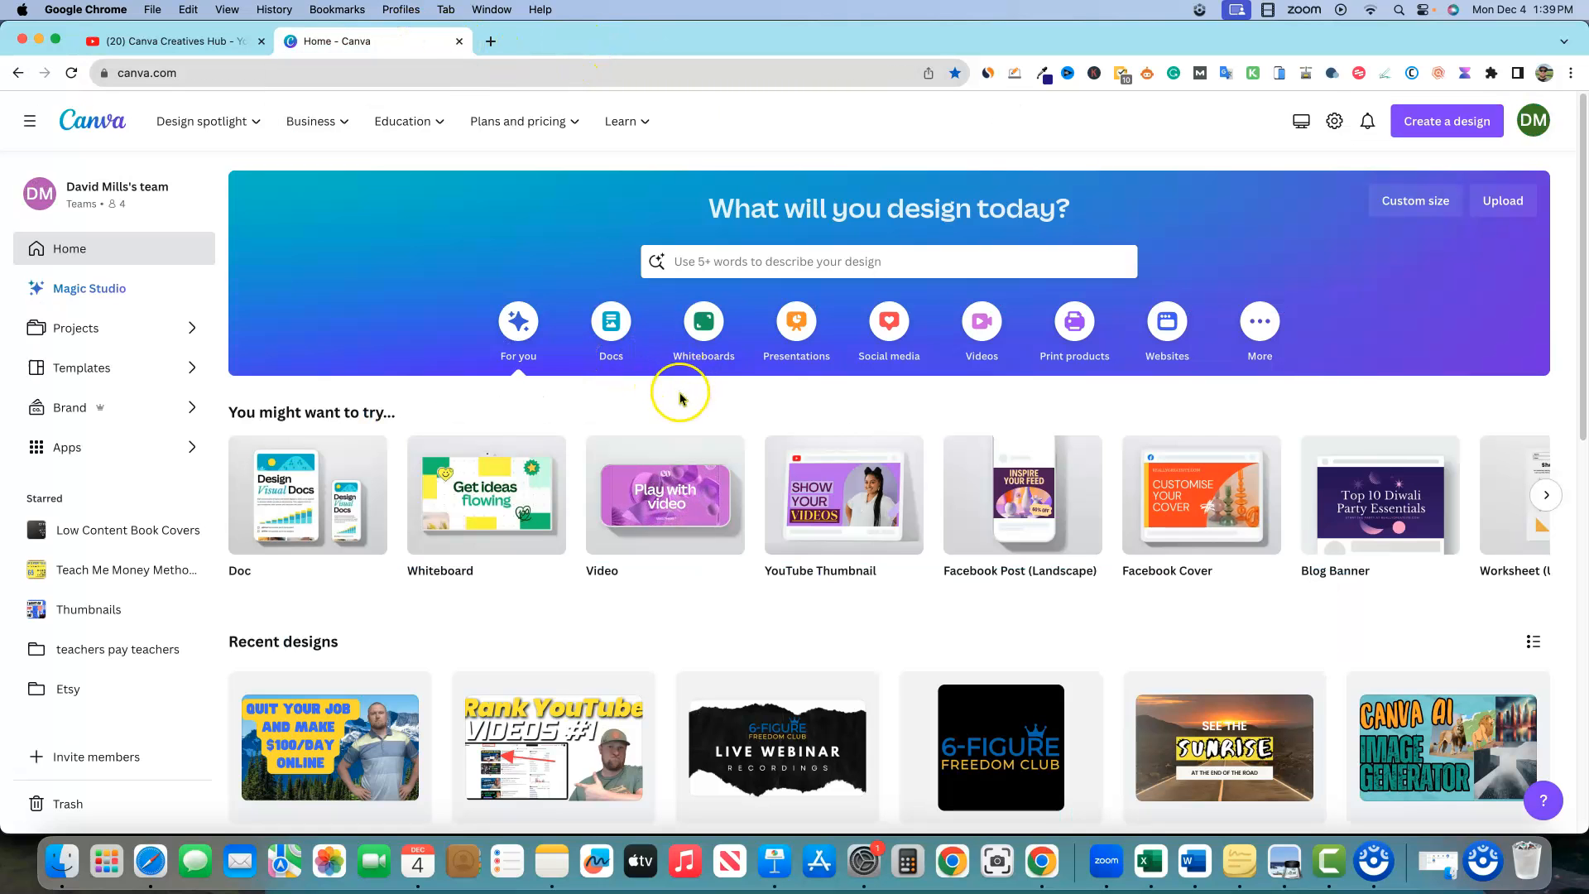
Start a new blank Logo design, check the custom size form, then return to the logo tab
left_click(1440, 130)
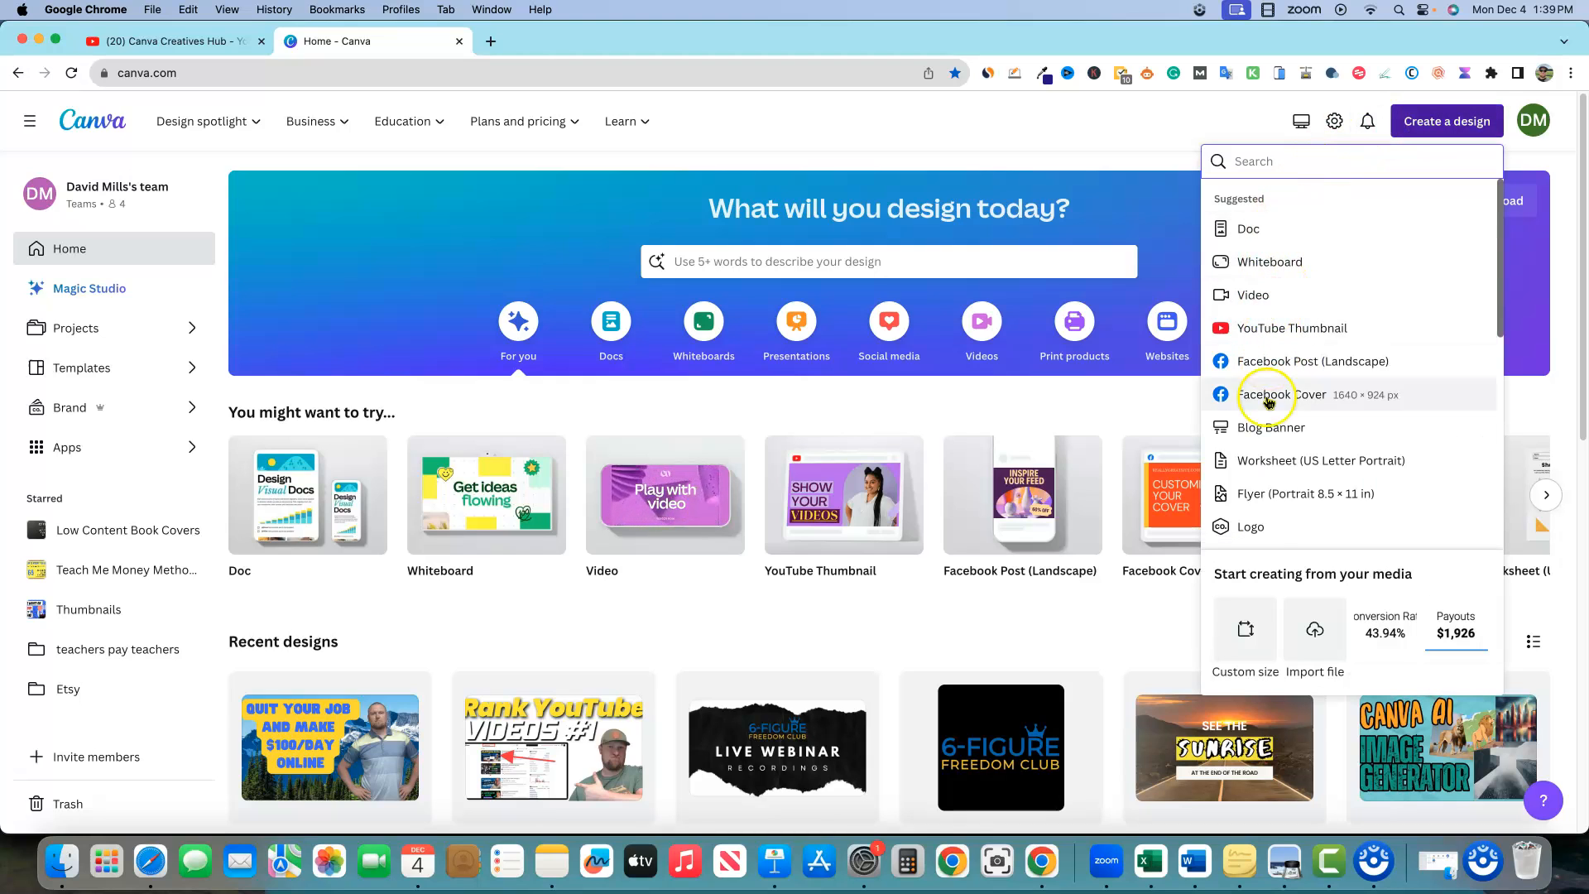
left_click(1258, 528)
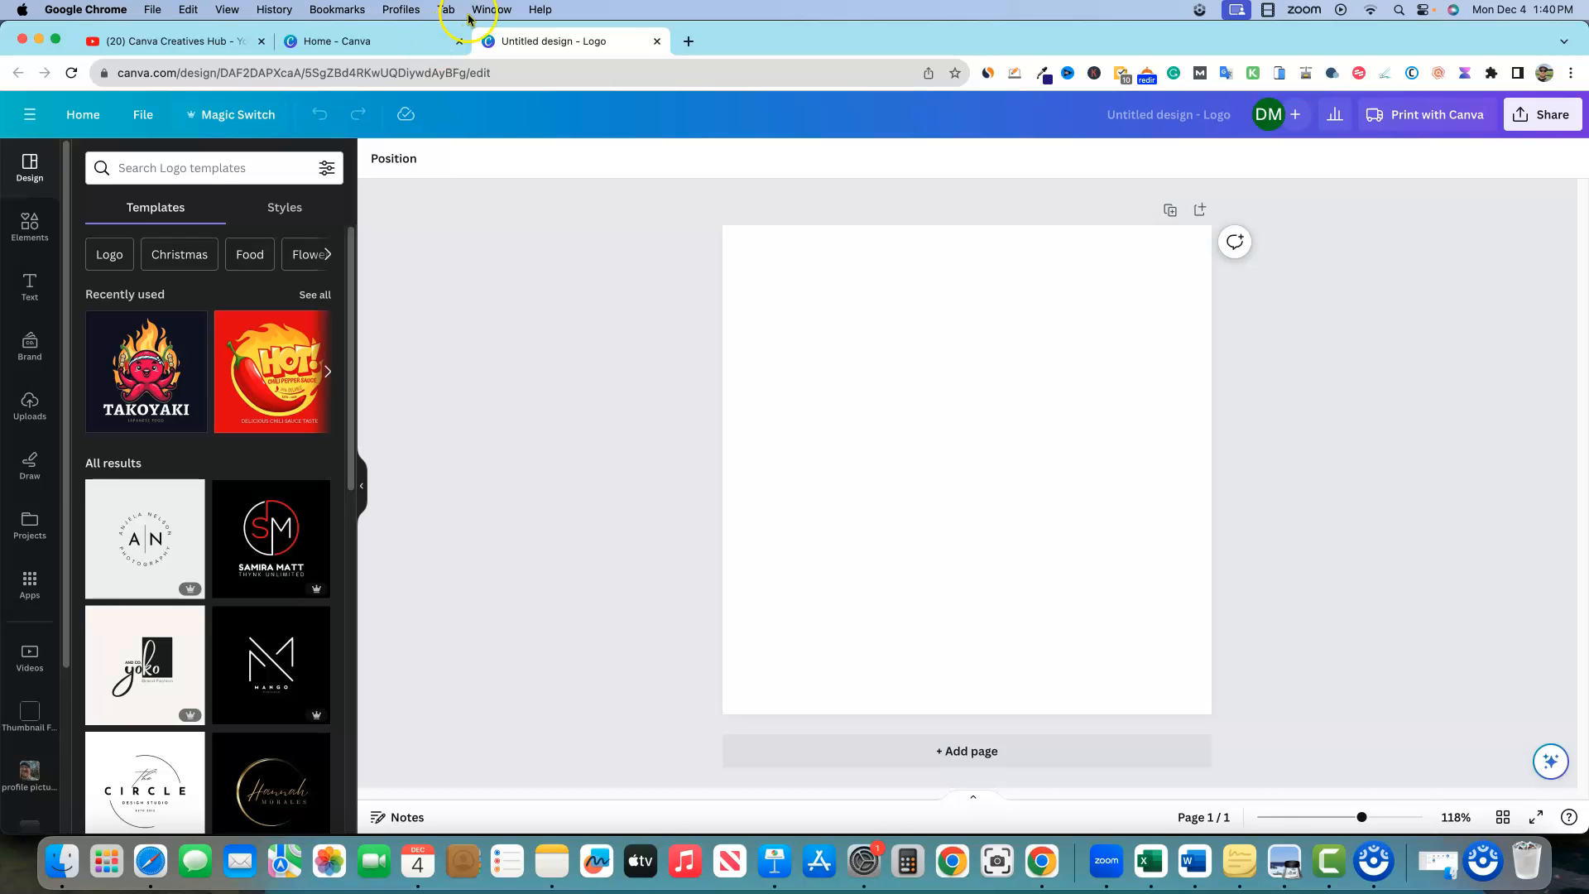
left_click(418, 42)
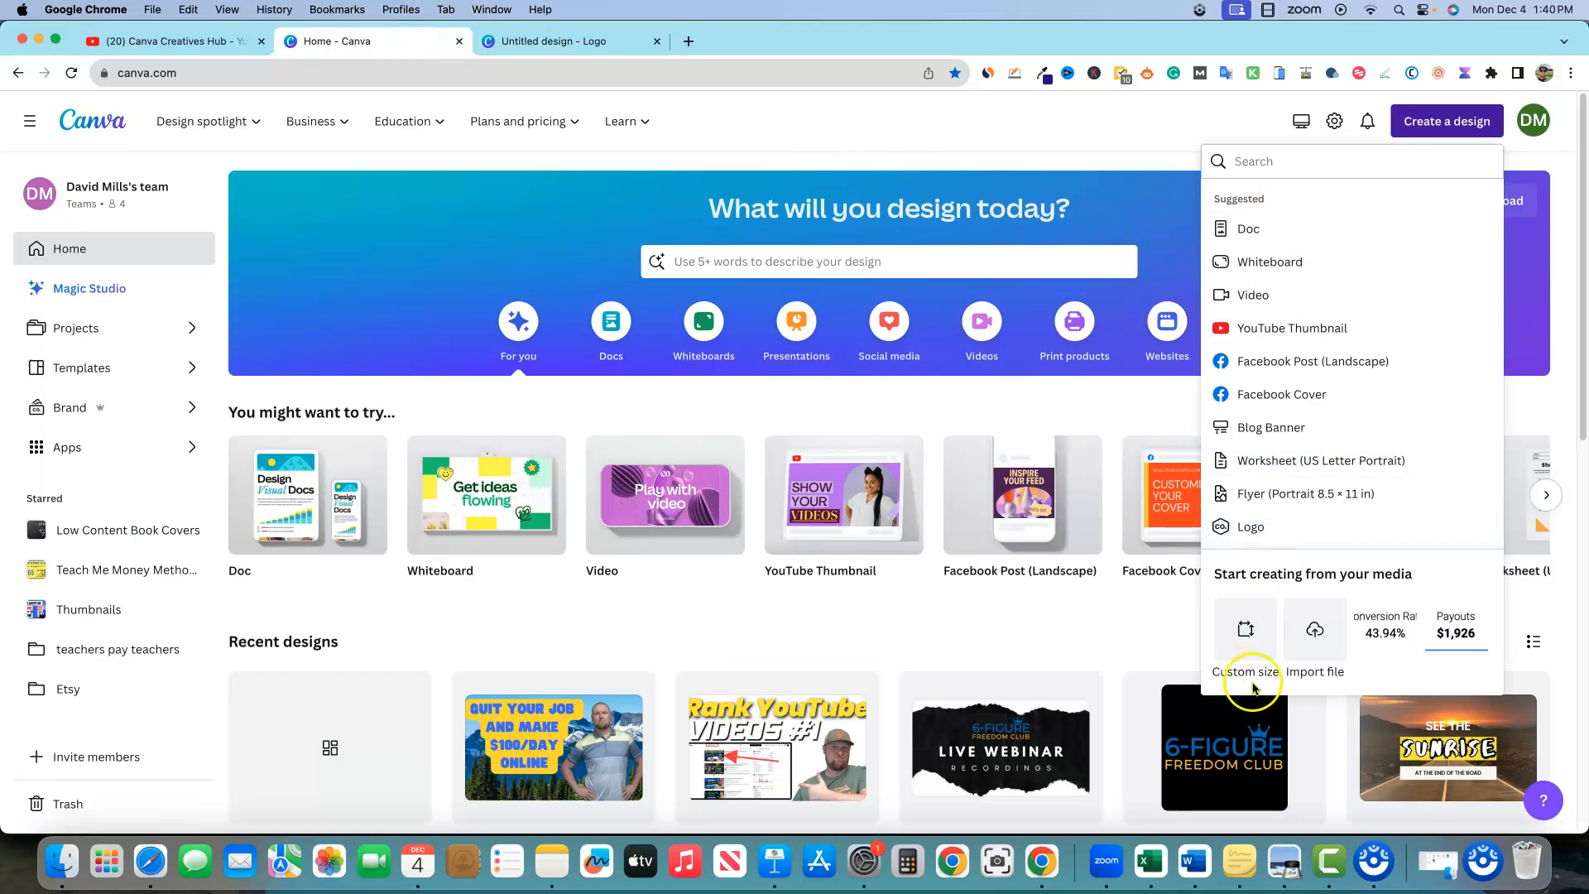
left_click(1247, 631)
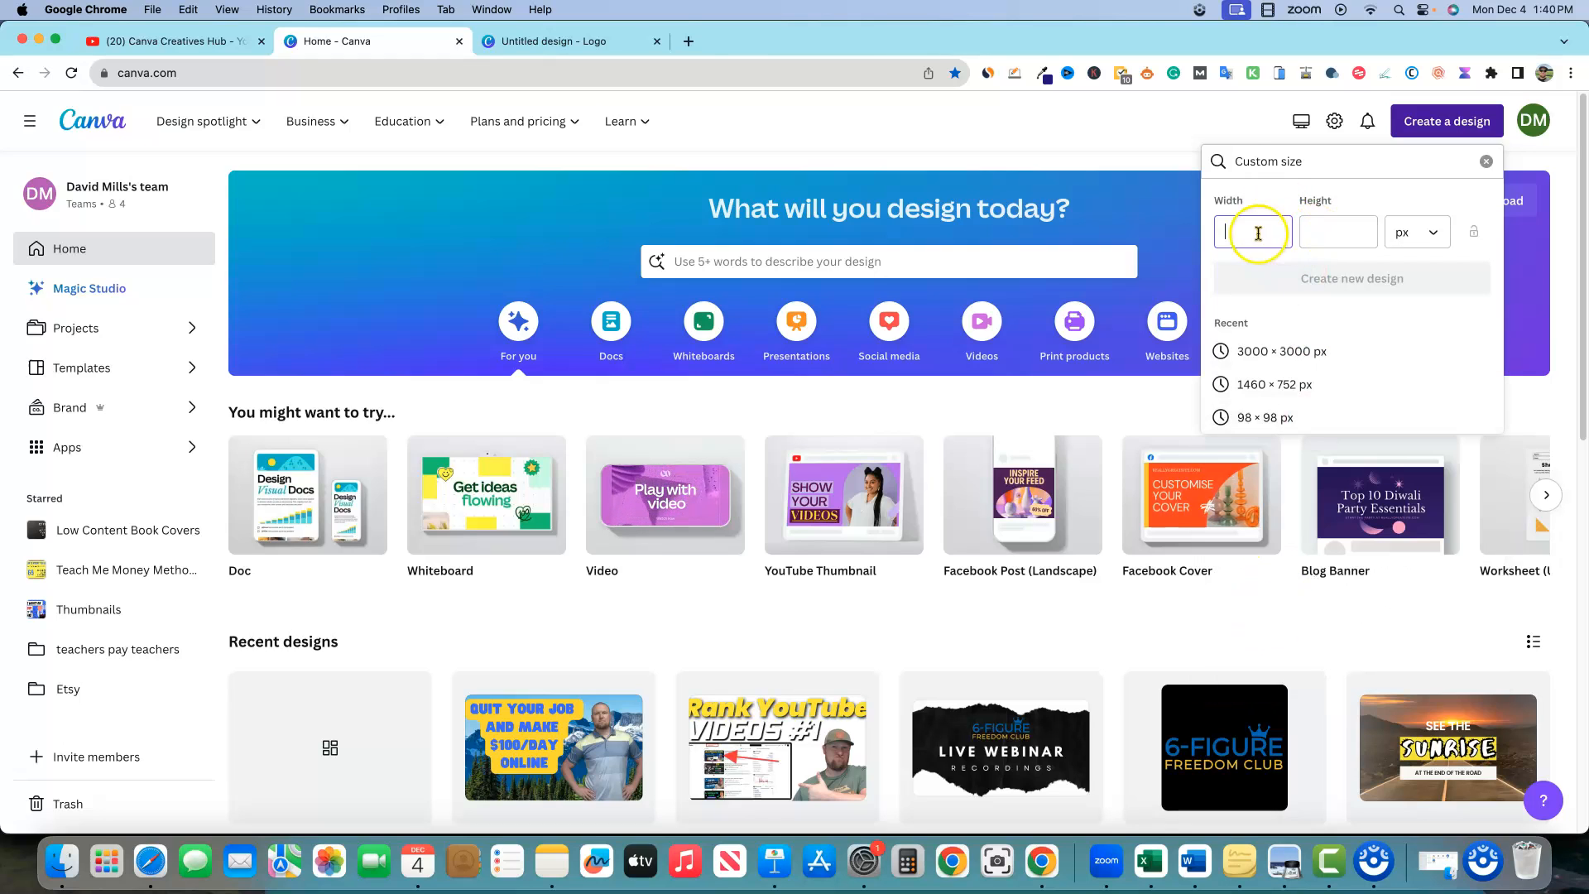
left_click(600, 45)
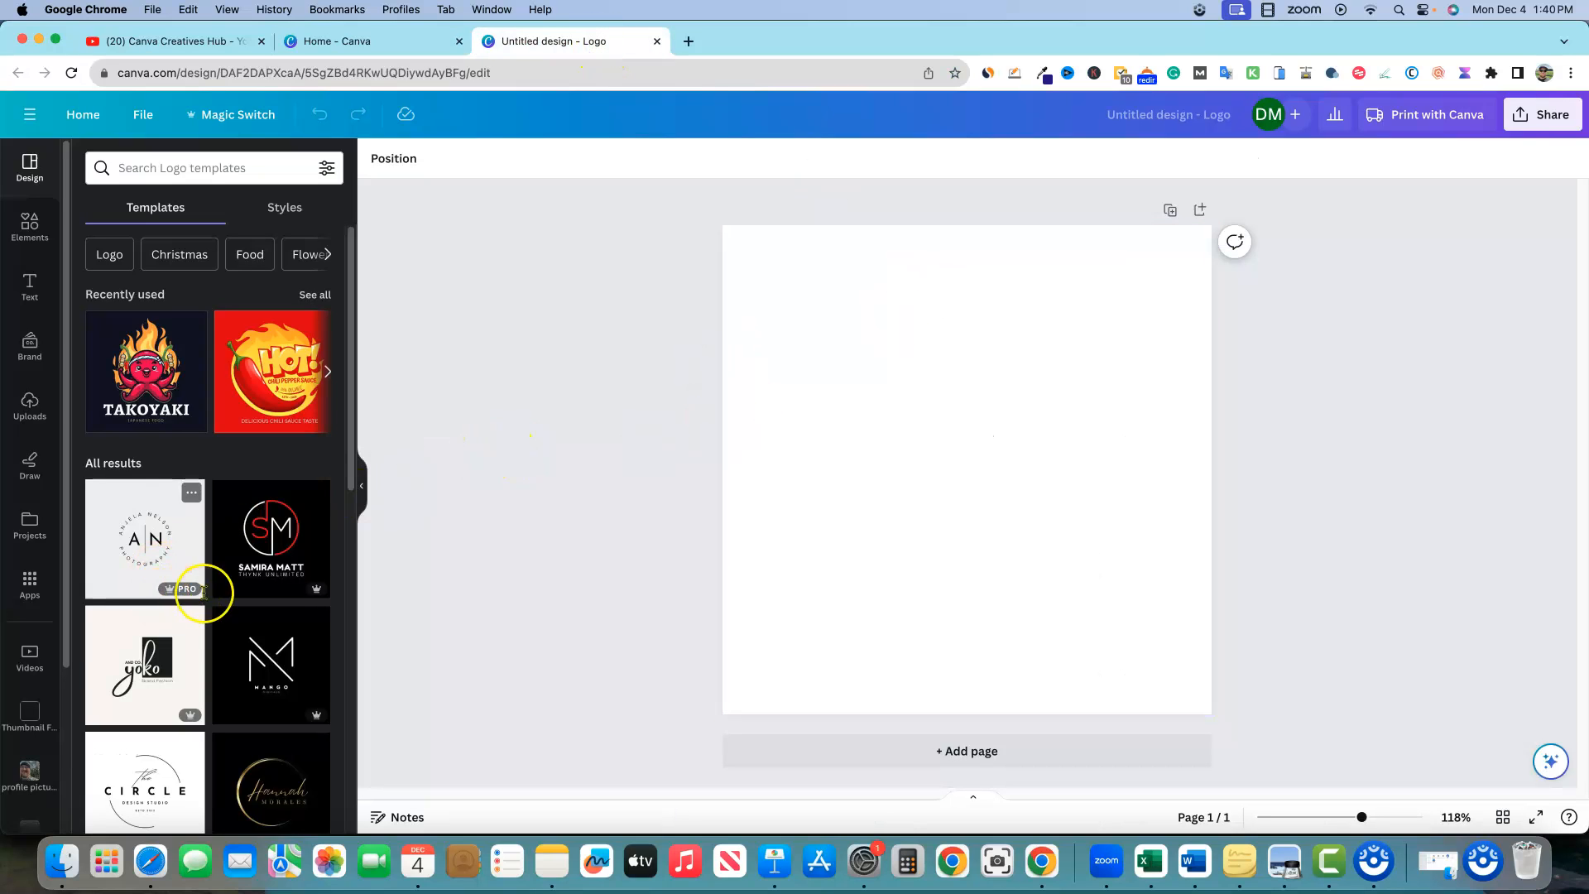
Apply the Minimal Golden Letter A Logo template to the blank page
scroll(215, 604, "down", 10)
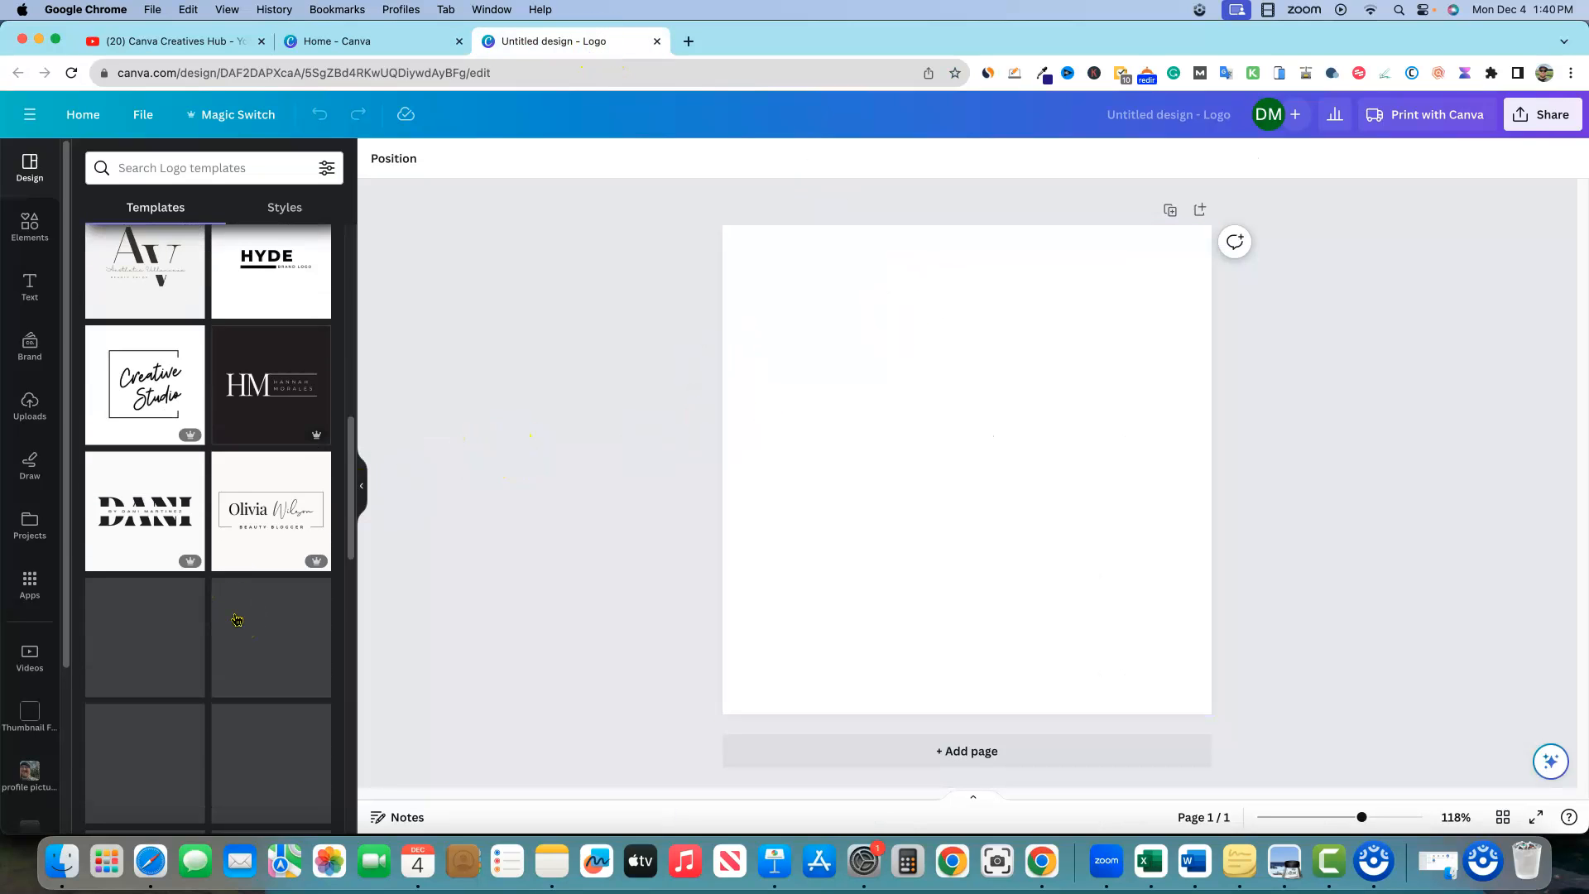
scroll(237, 619, "down", 5)
left_click(200, 547)
left_click(1376, 460)
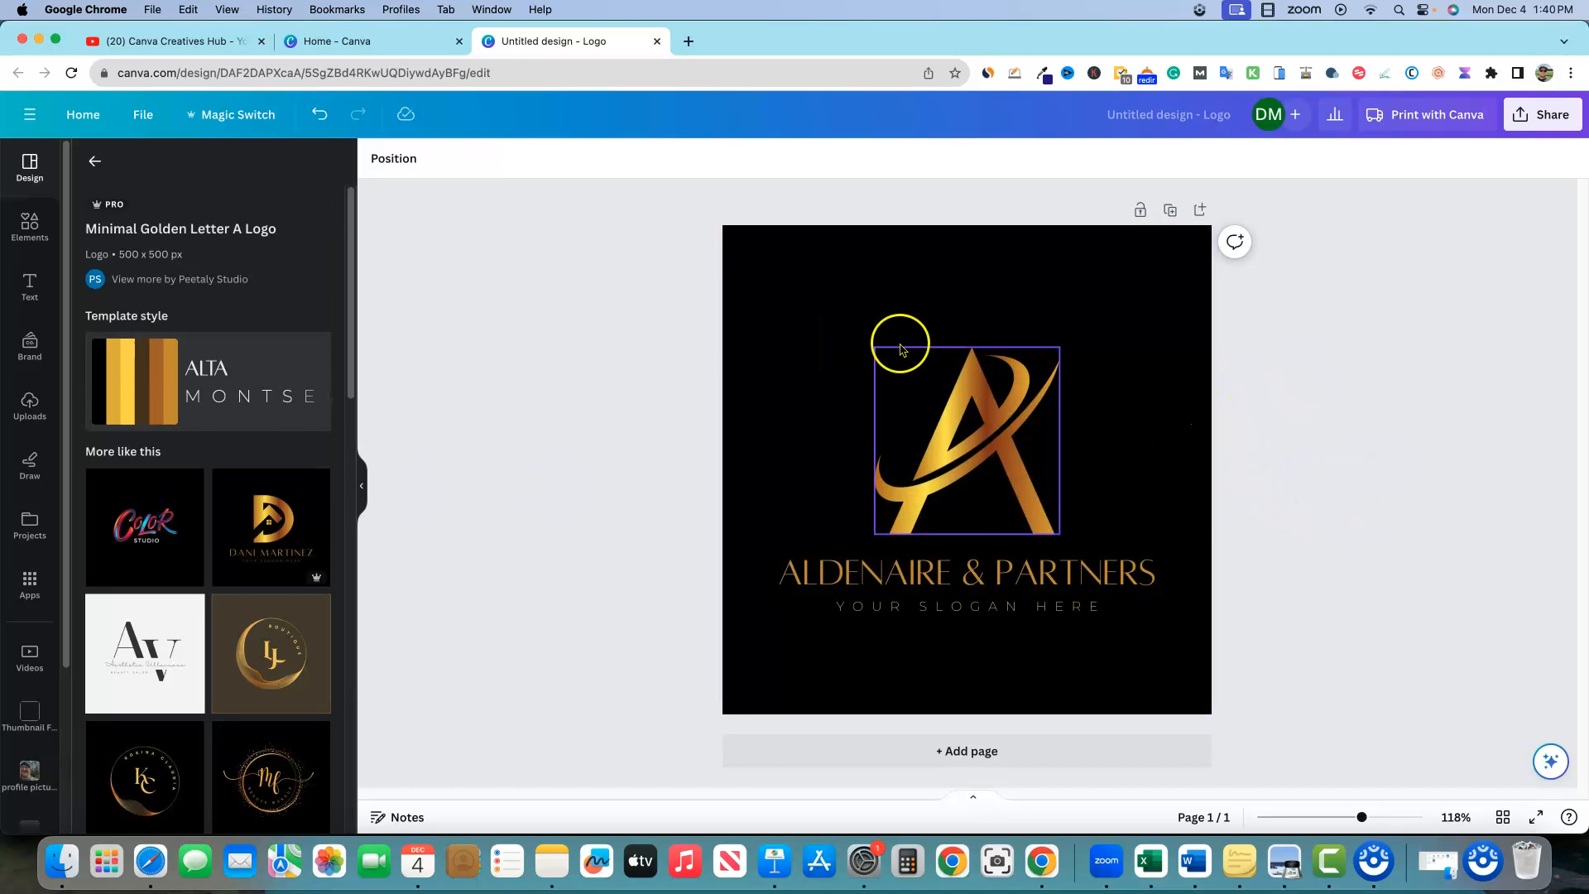
Select and deselect the black page background to check what gets selected
left_click(830, 331)
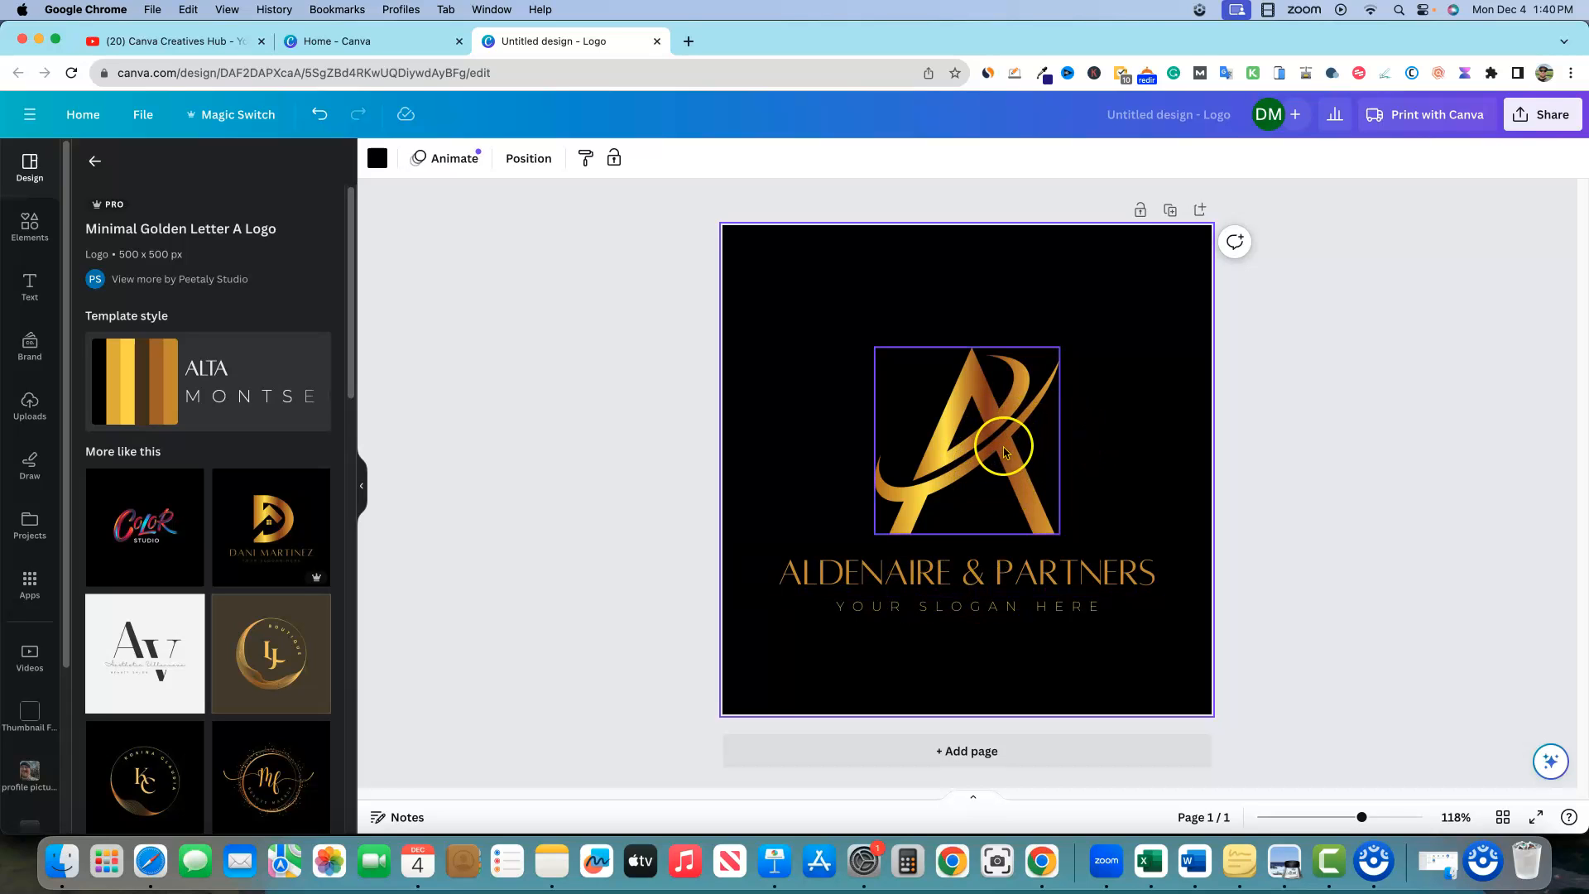
left_click(1346, 477)
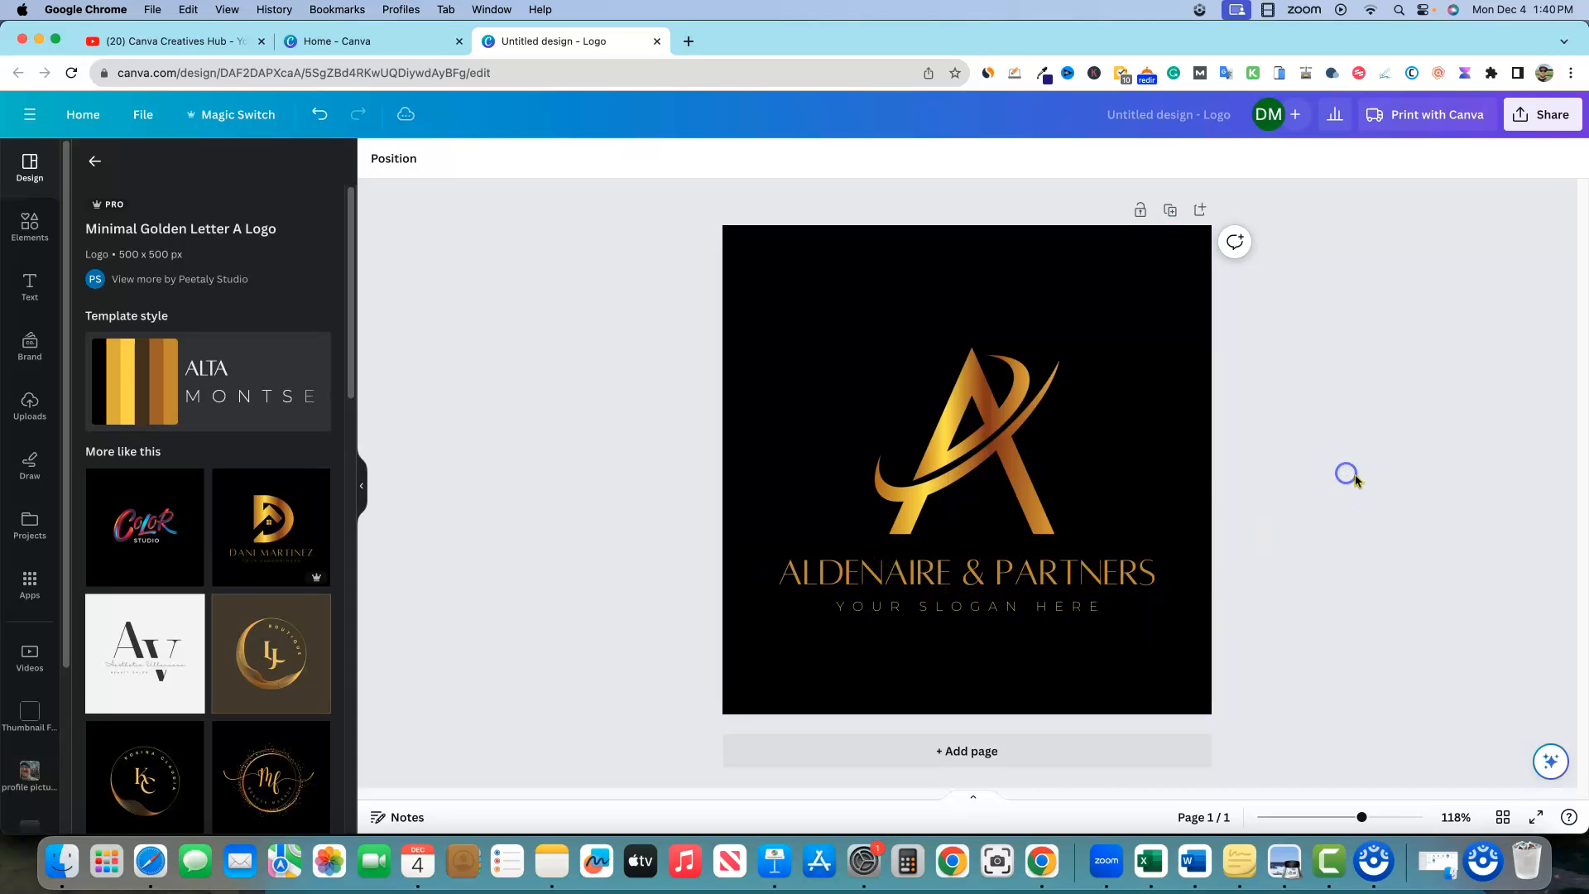
left_click(811, 320)
left_click(1309, 360)
left_click(1554, 116)
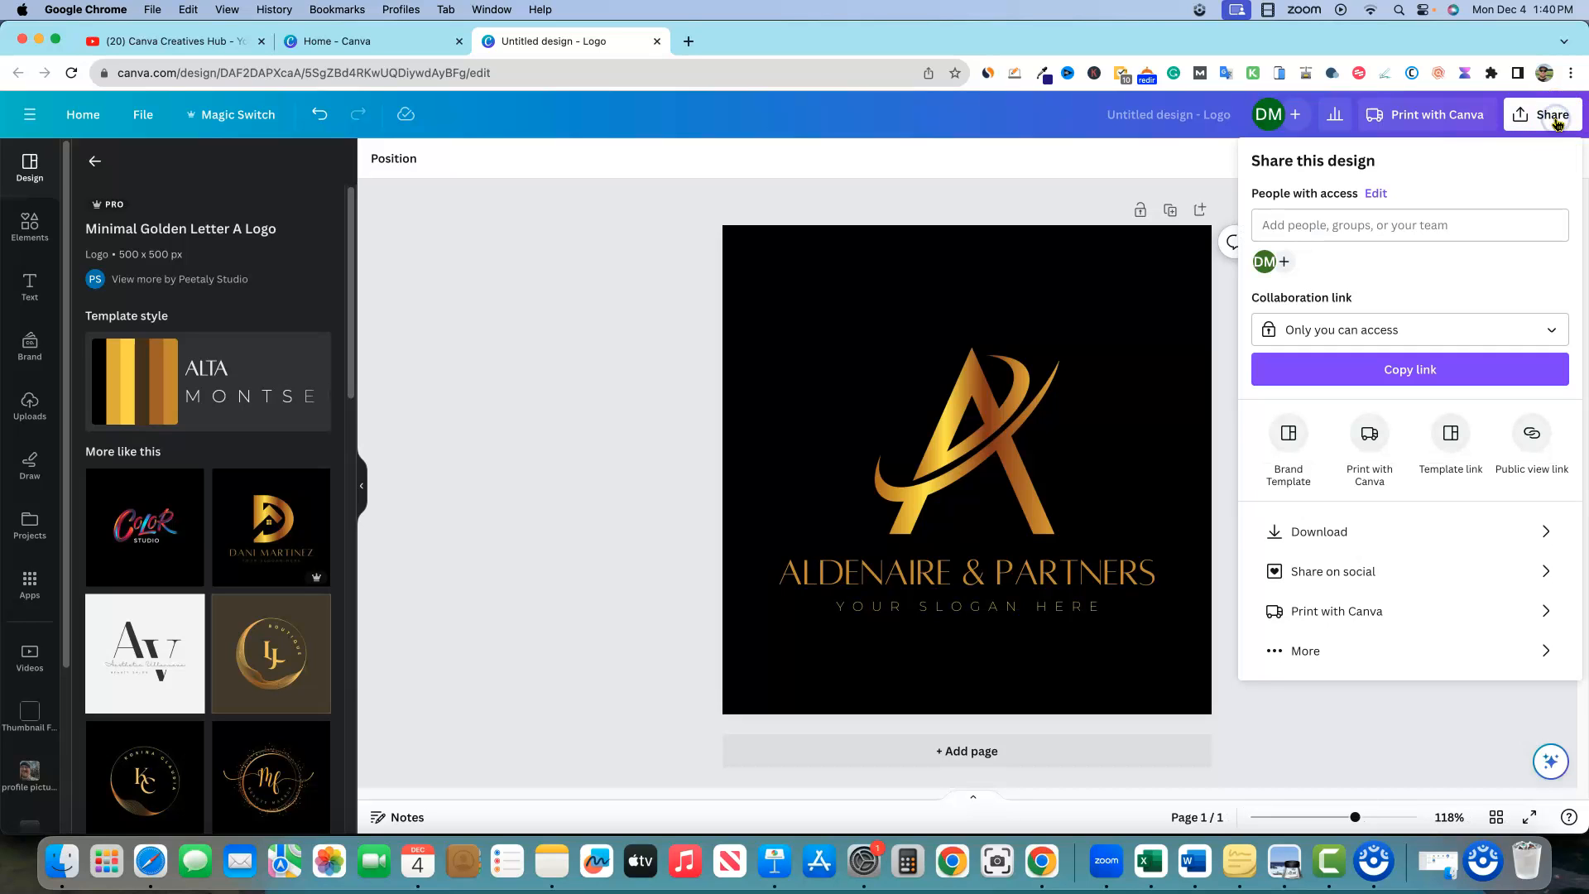
Download the logo as a transparent-background PNG, saved as Untitled design (1).png
left_click(1545, 534)
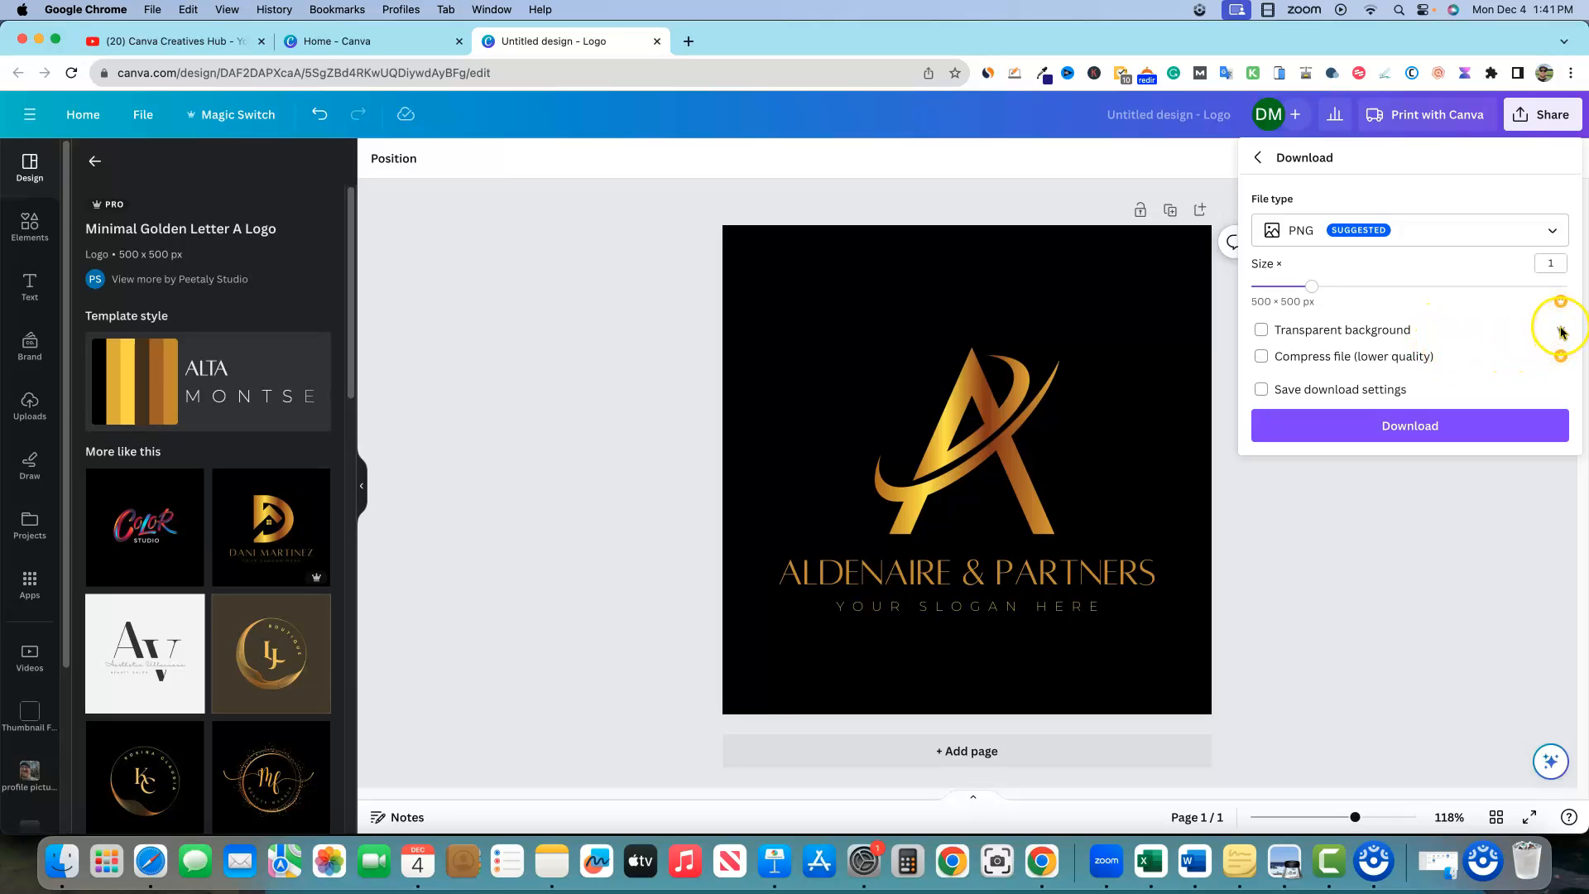
left_click(1262, 331)
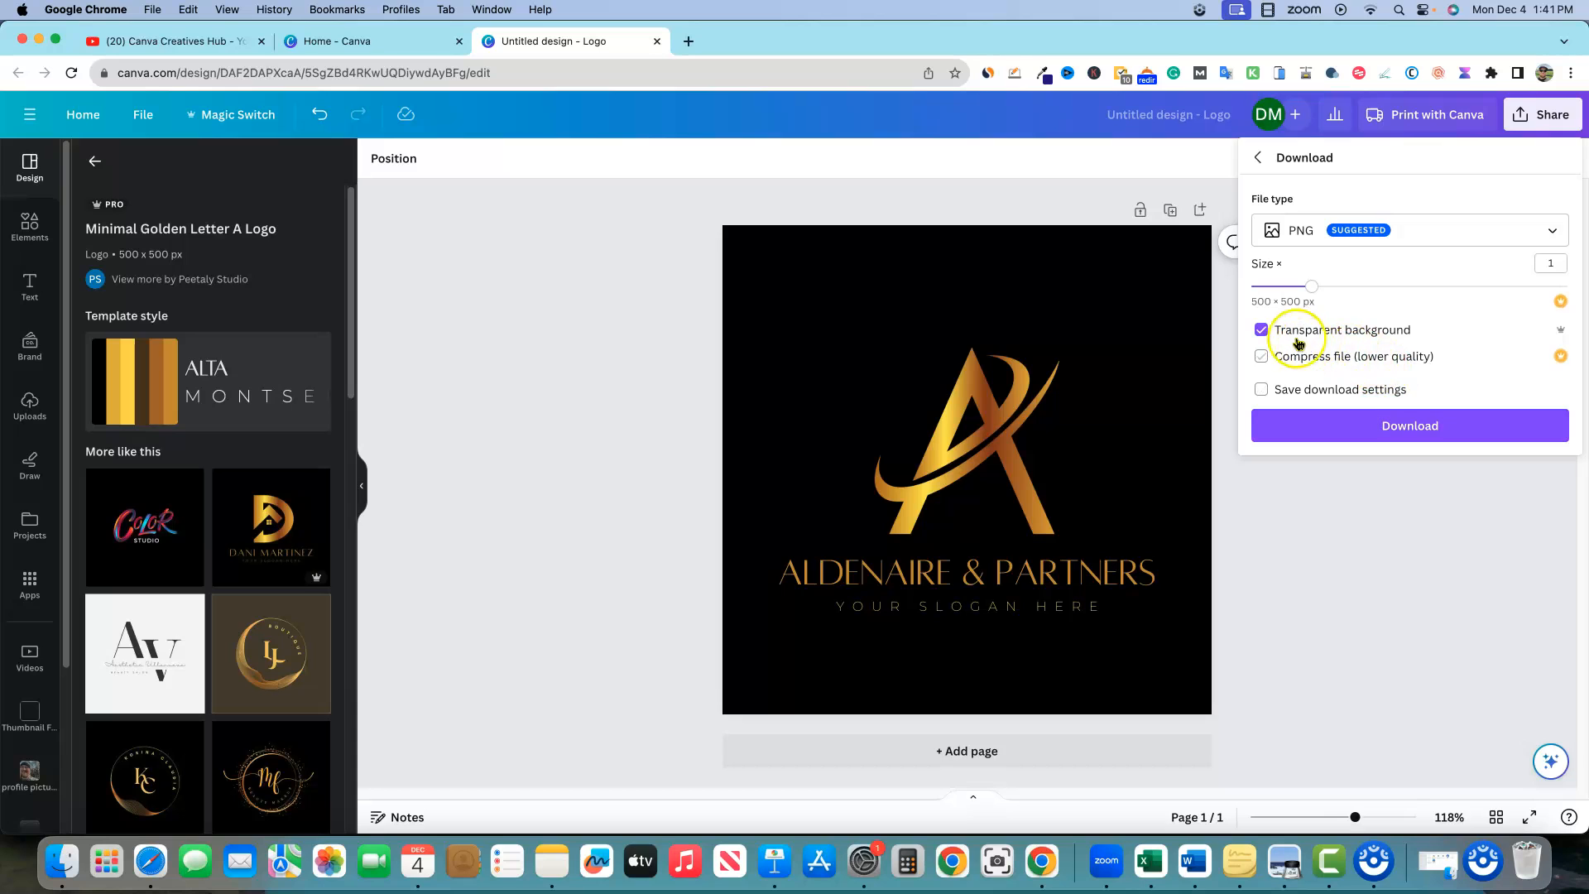
left_click(1390, 433)
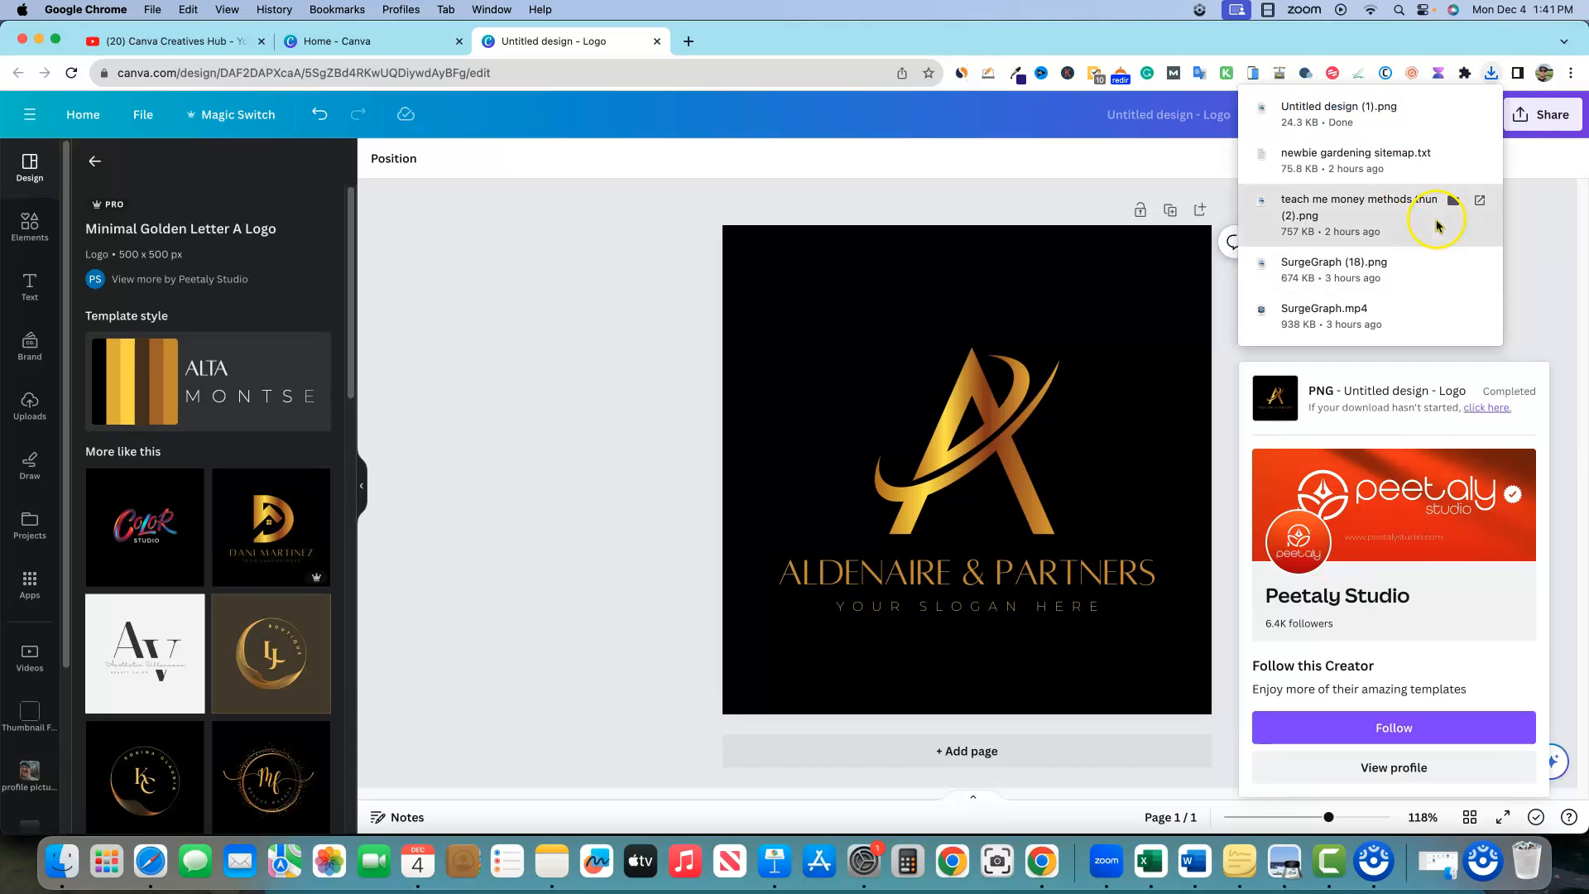
View the transparent PNG enlarged in Preview, then add a blank second page in Canva
left_click(1333, 115)
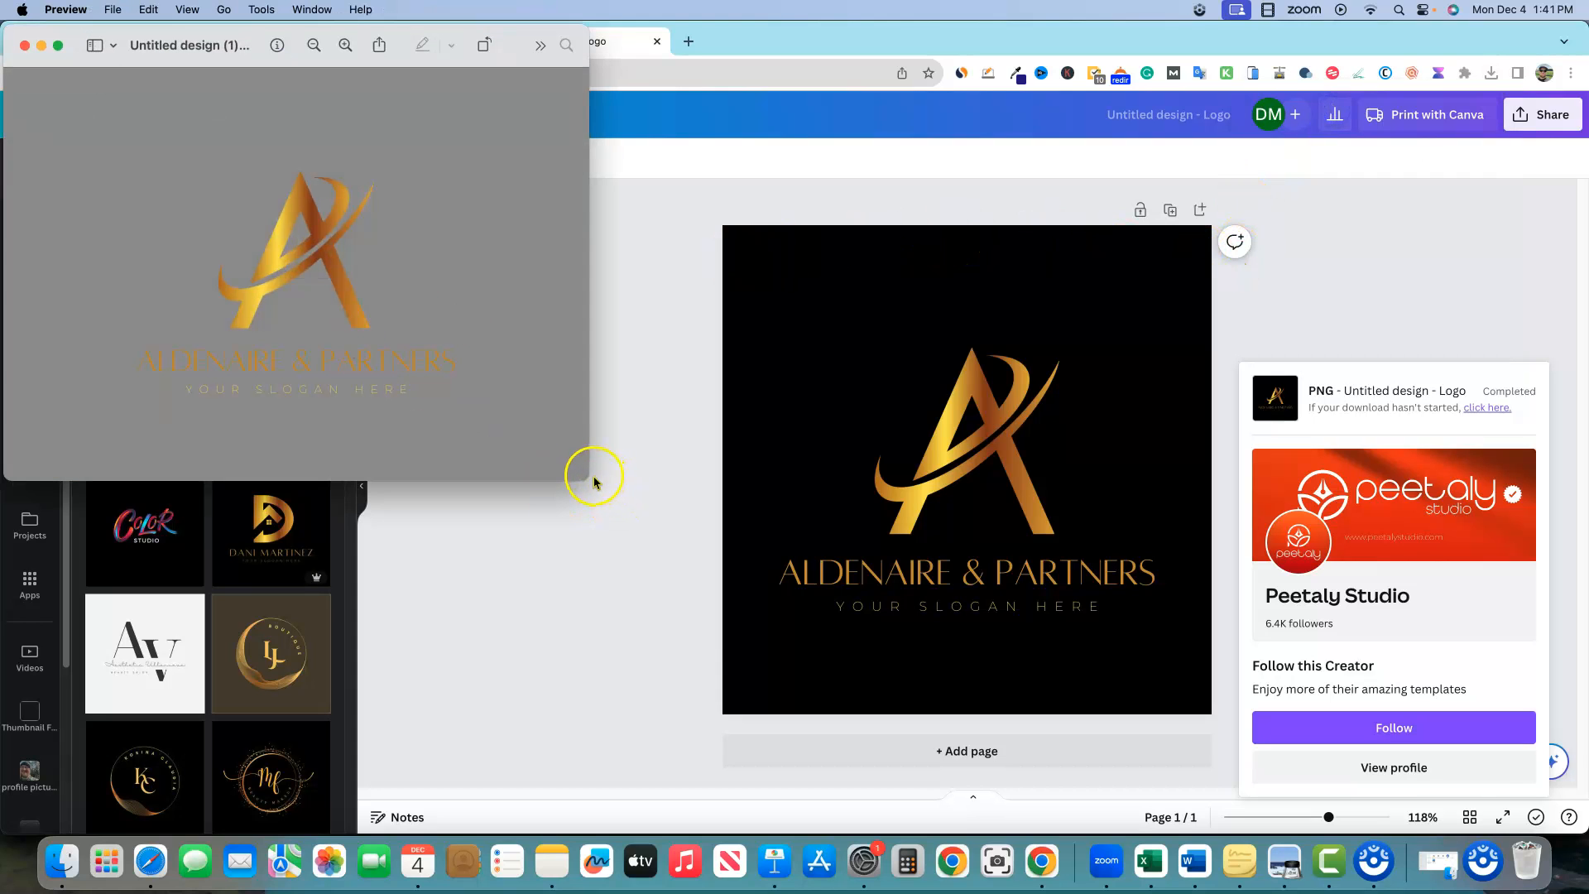
left_click_drag(586, 474, 1116, 715)
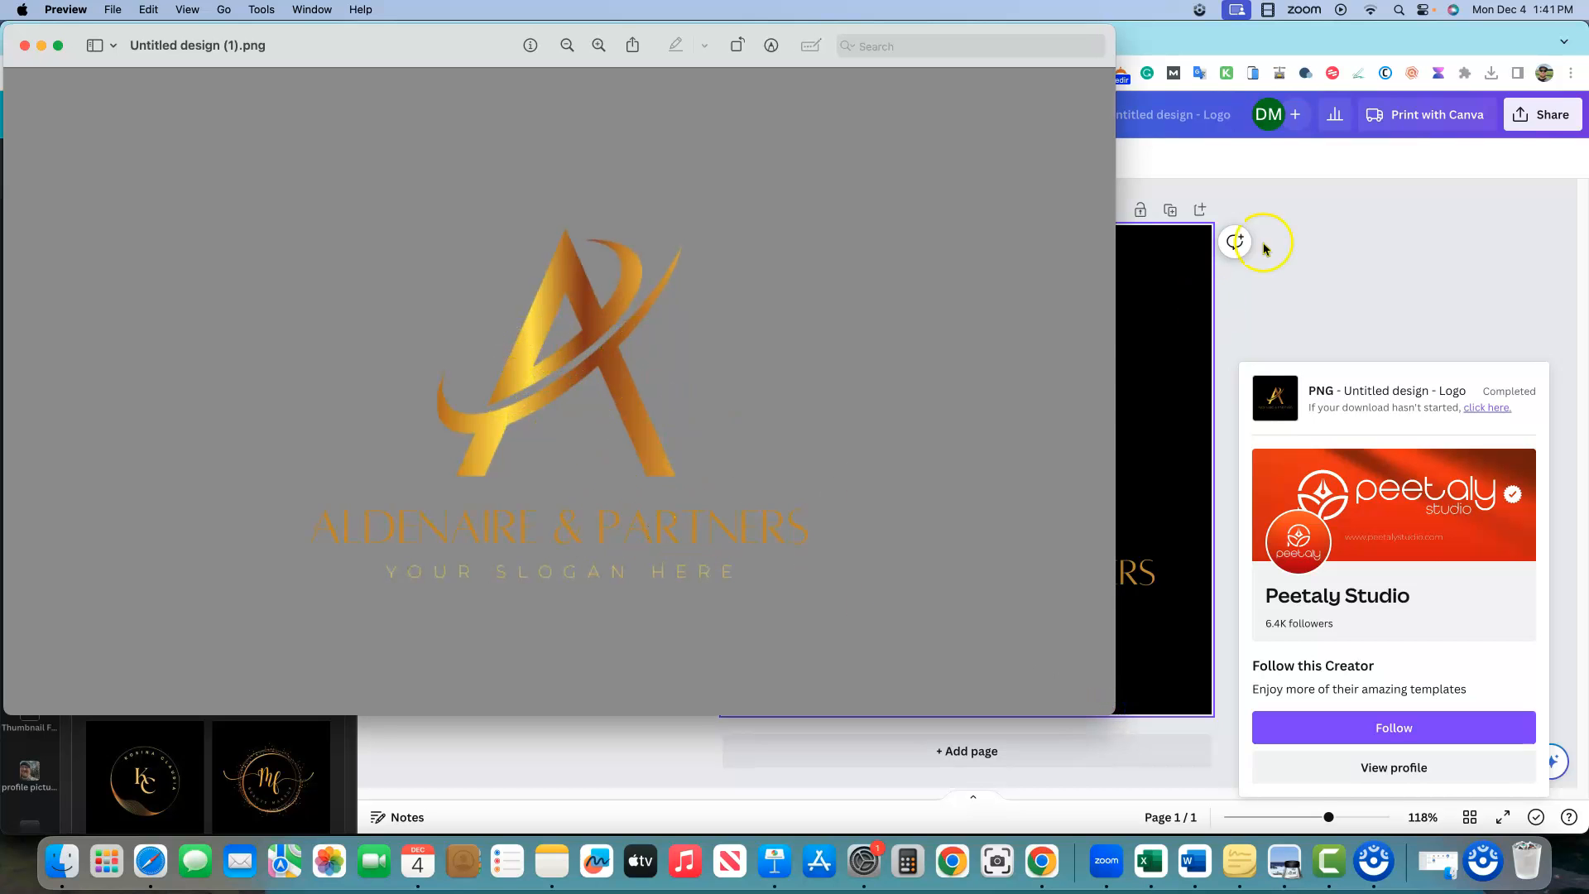
left_click(1209, 309)
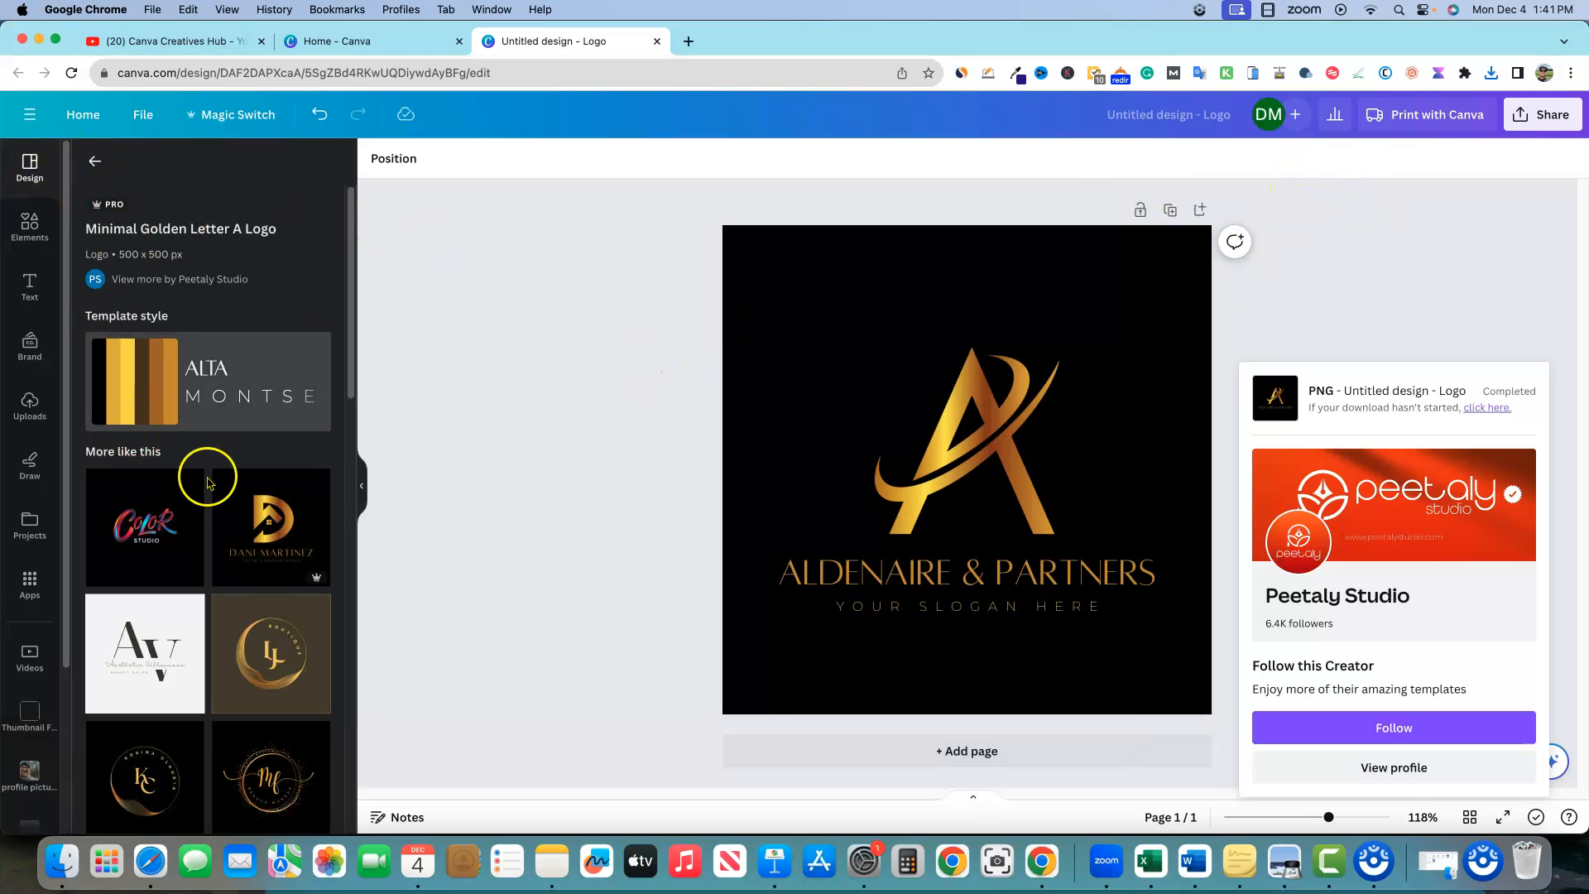
left_click(1199, 210)
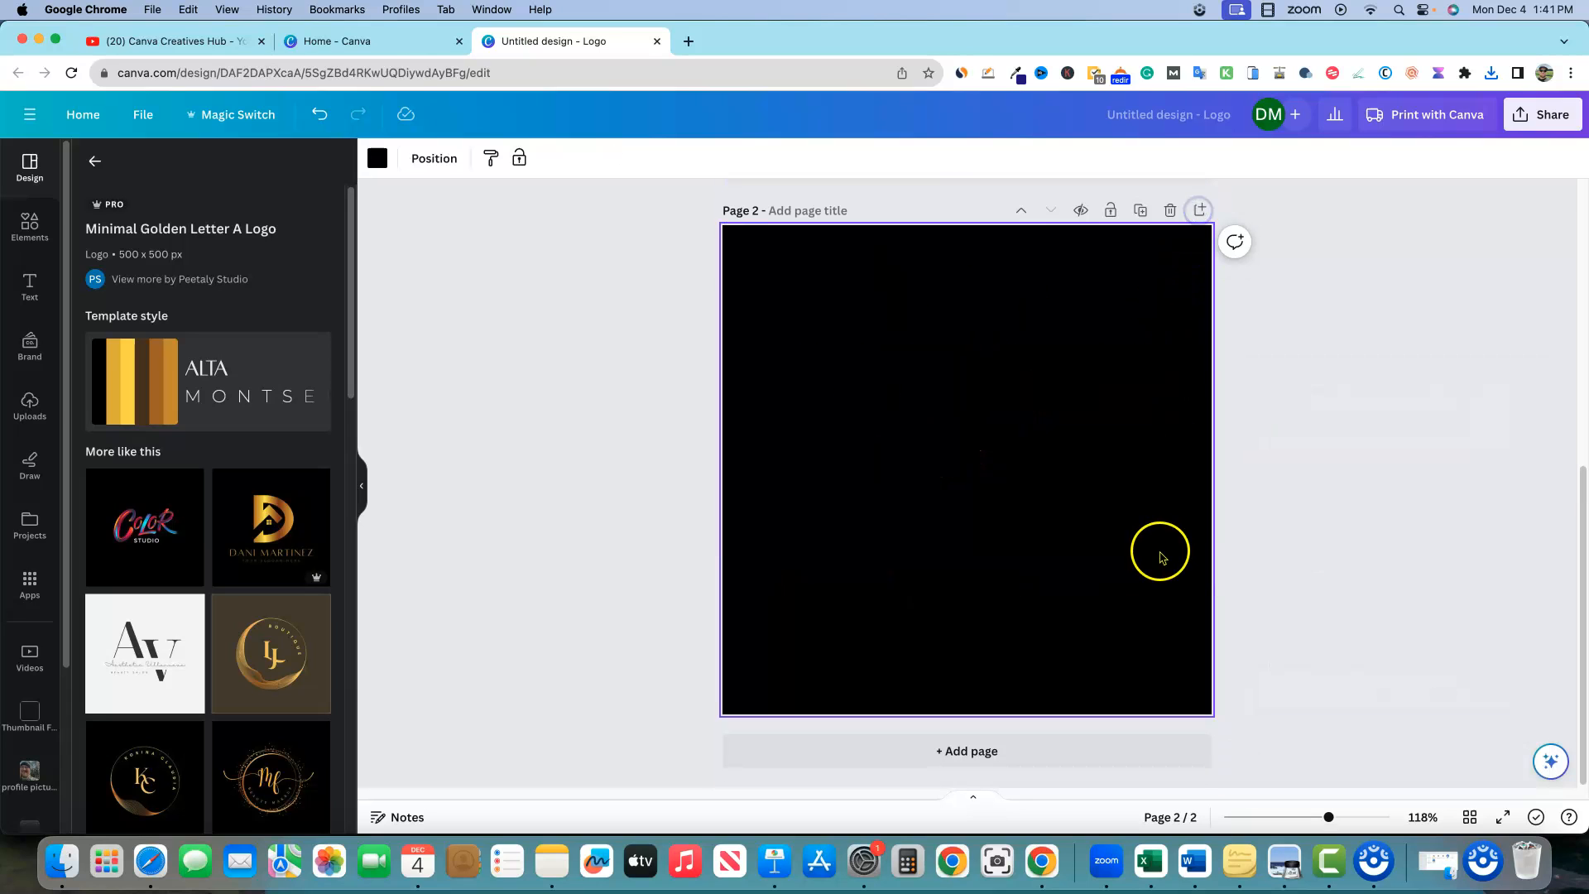
Make page 2's background yellow, then open the Uploads file picker on Downloads
left_click(1280, 447)
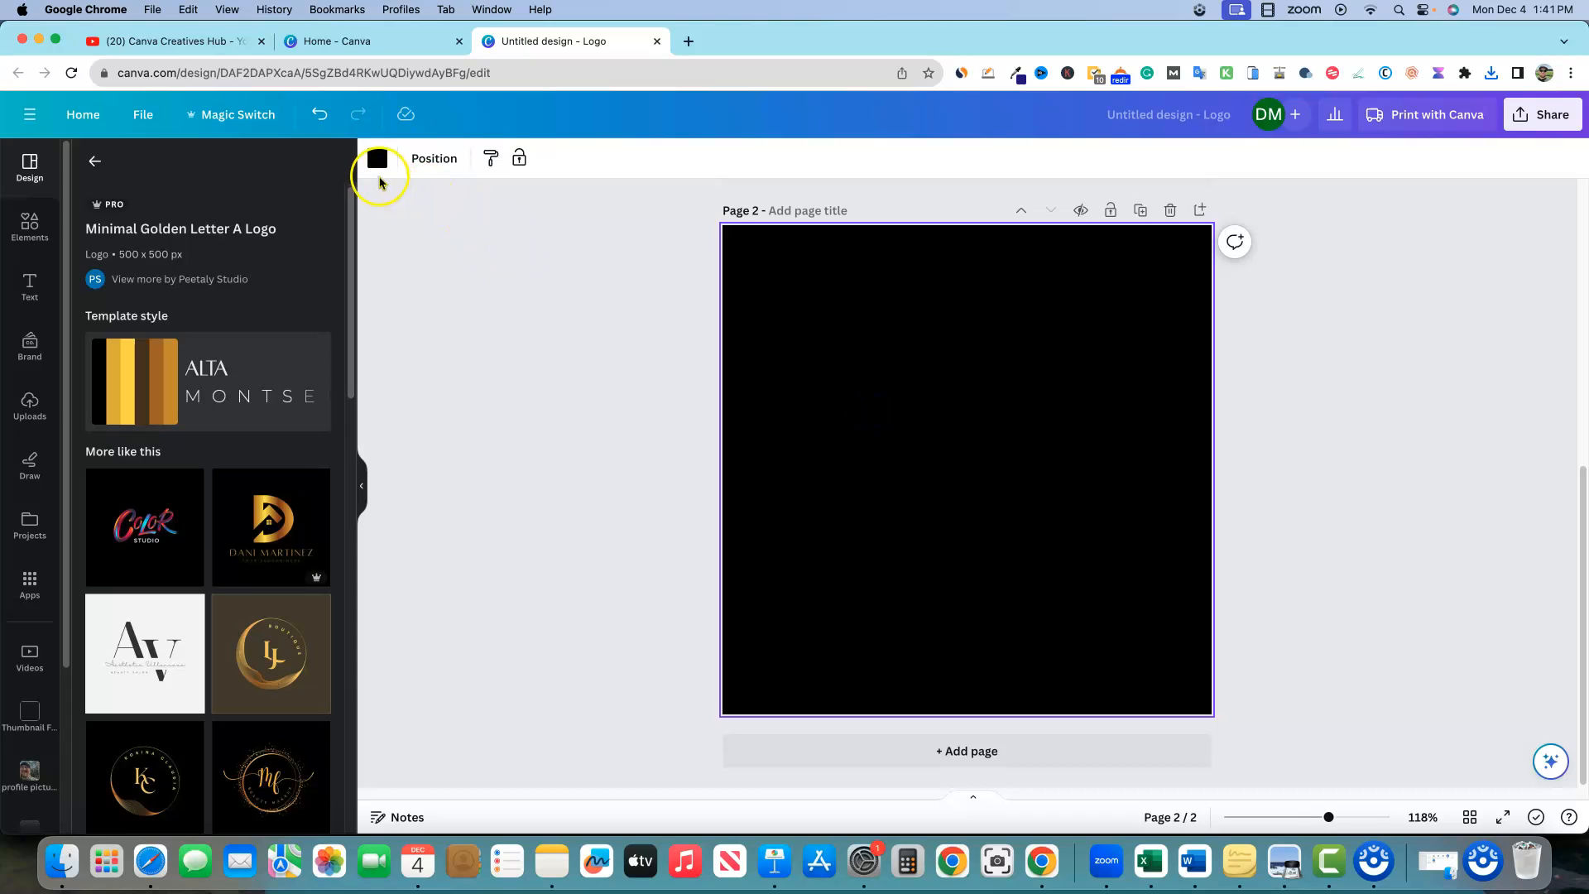
left_click(377, 159)
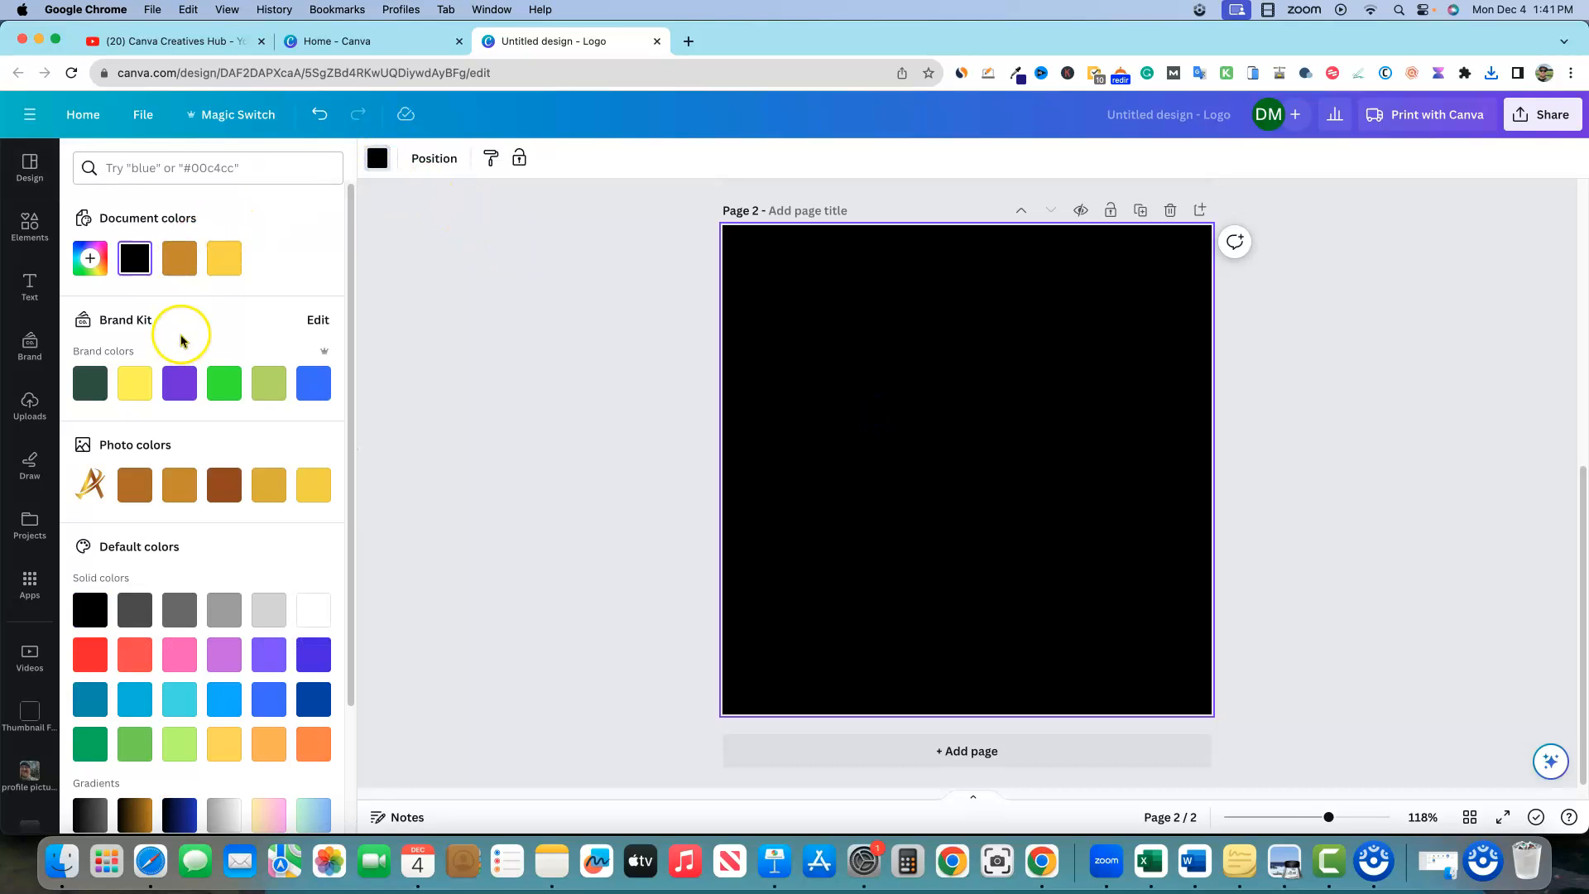
left_click(135, 383)
left_click(580, 536)
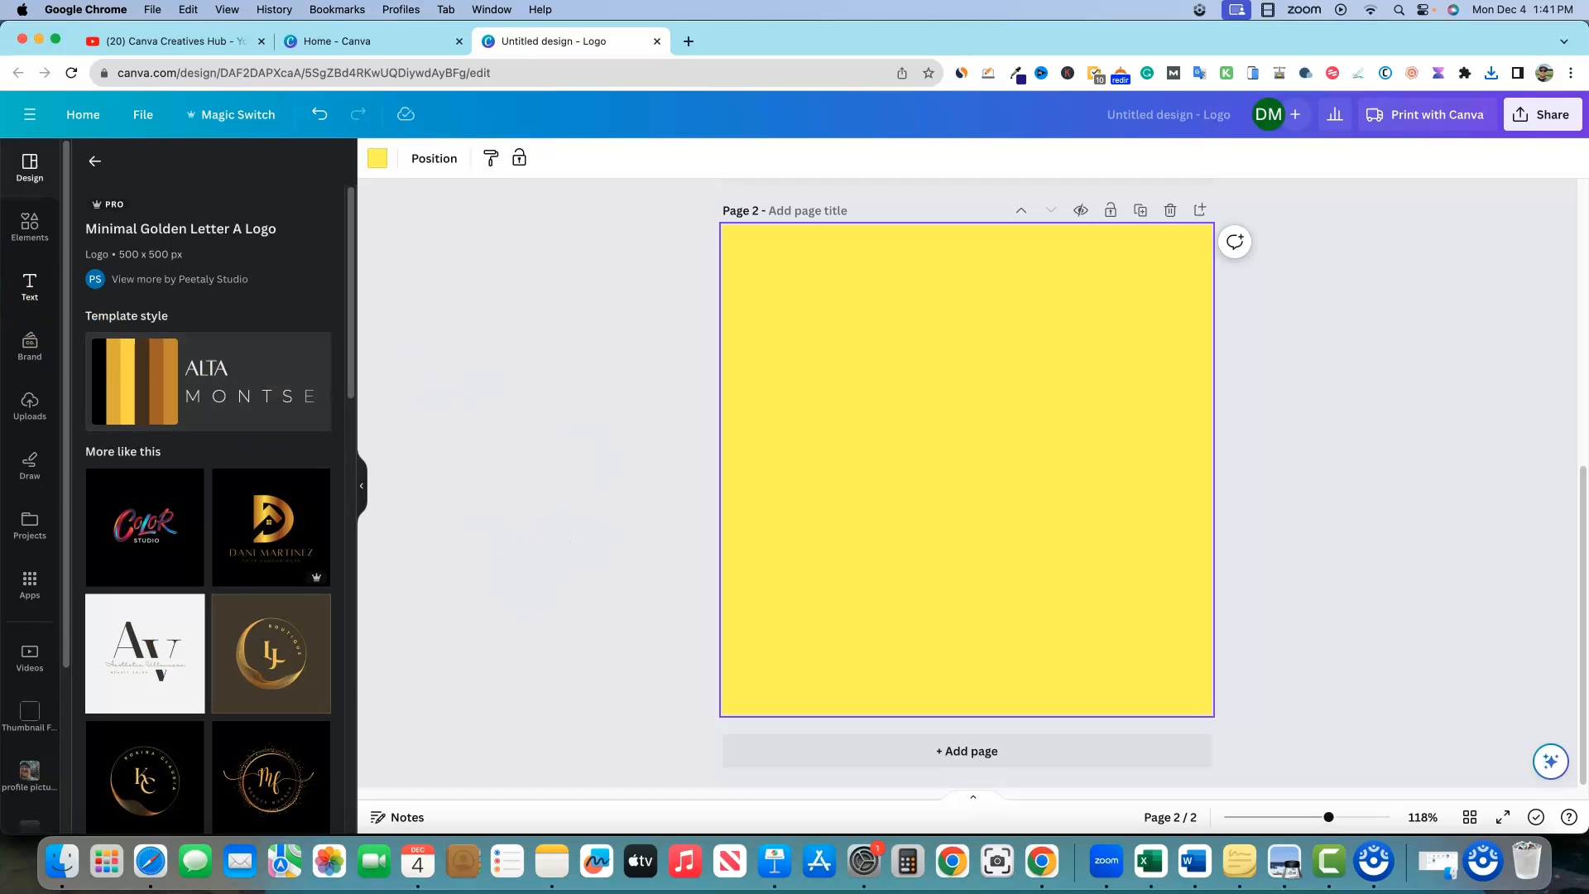
left_click(36, 420)
left_click(216, 208)
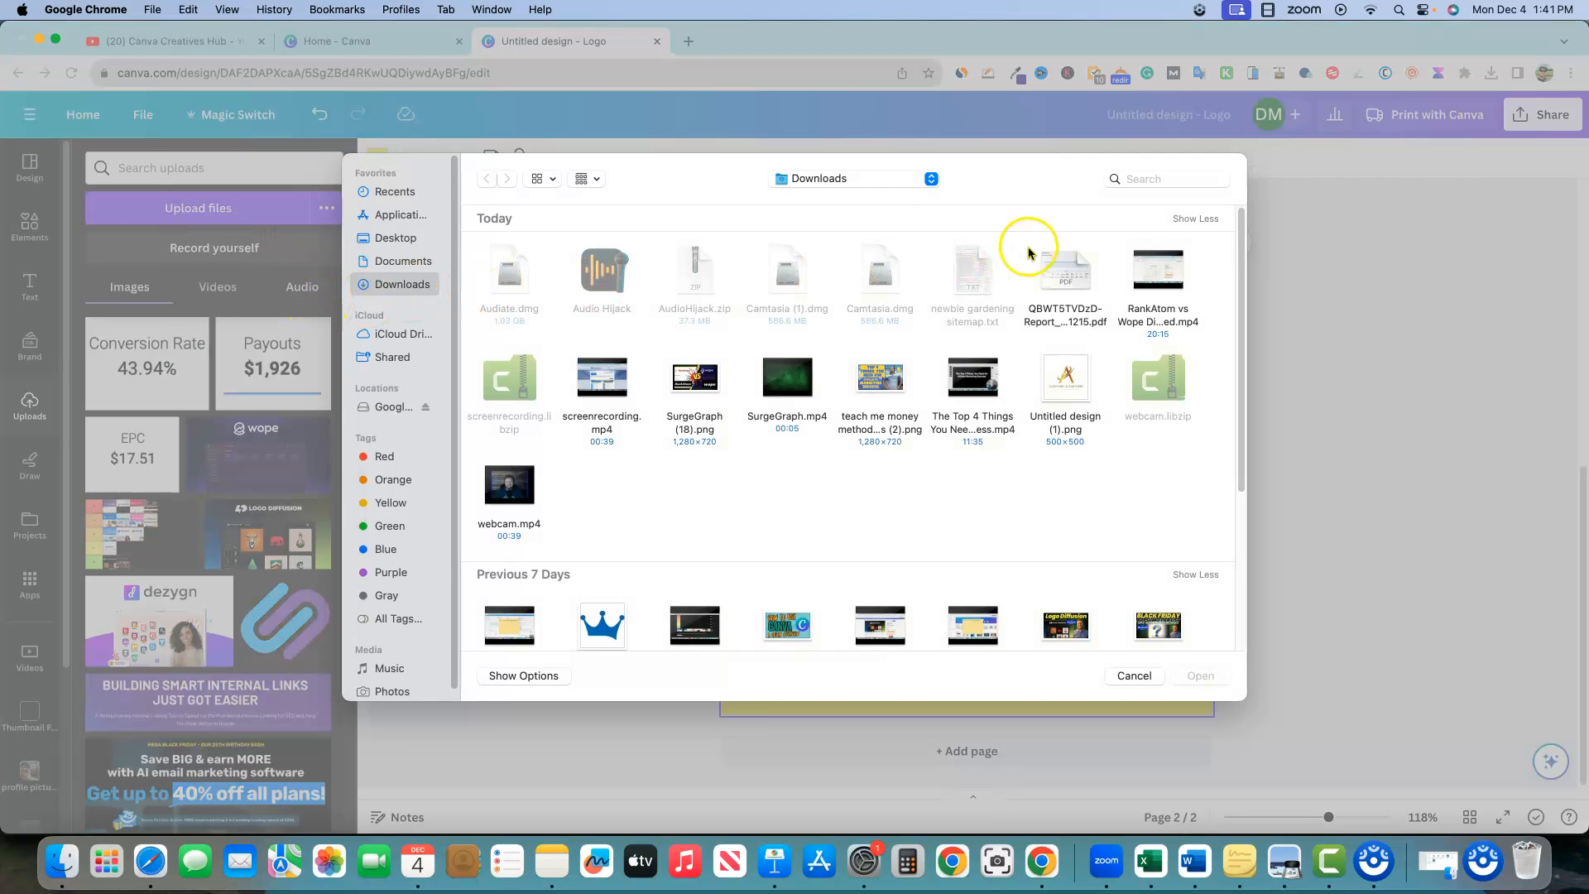
Upload Untitled design (1).png and place it enlarged and centred on the yellow page
left_click(1064, 383)
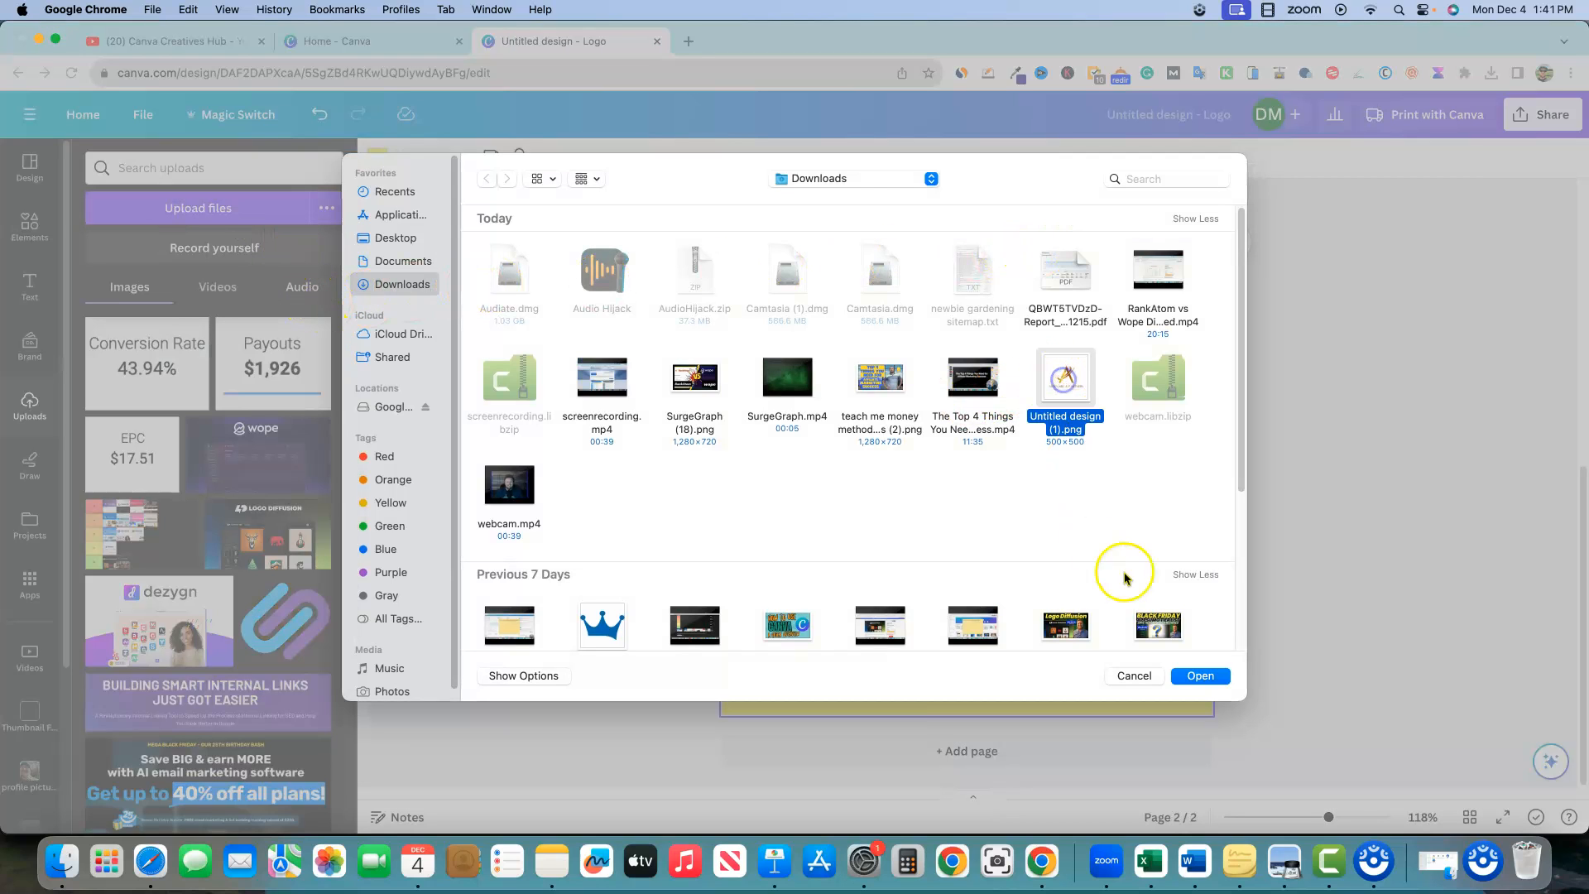
left_click(1201, 675)
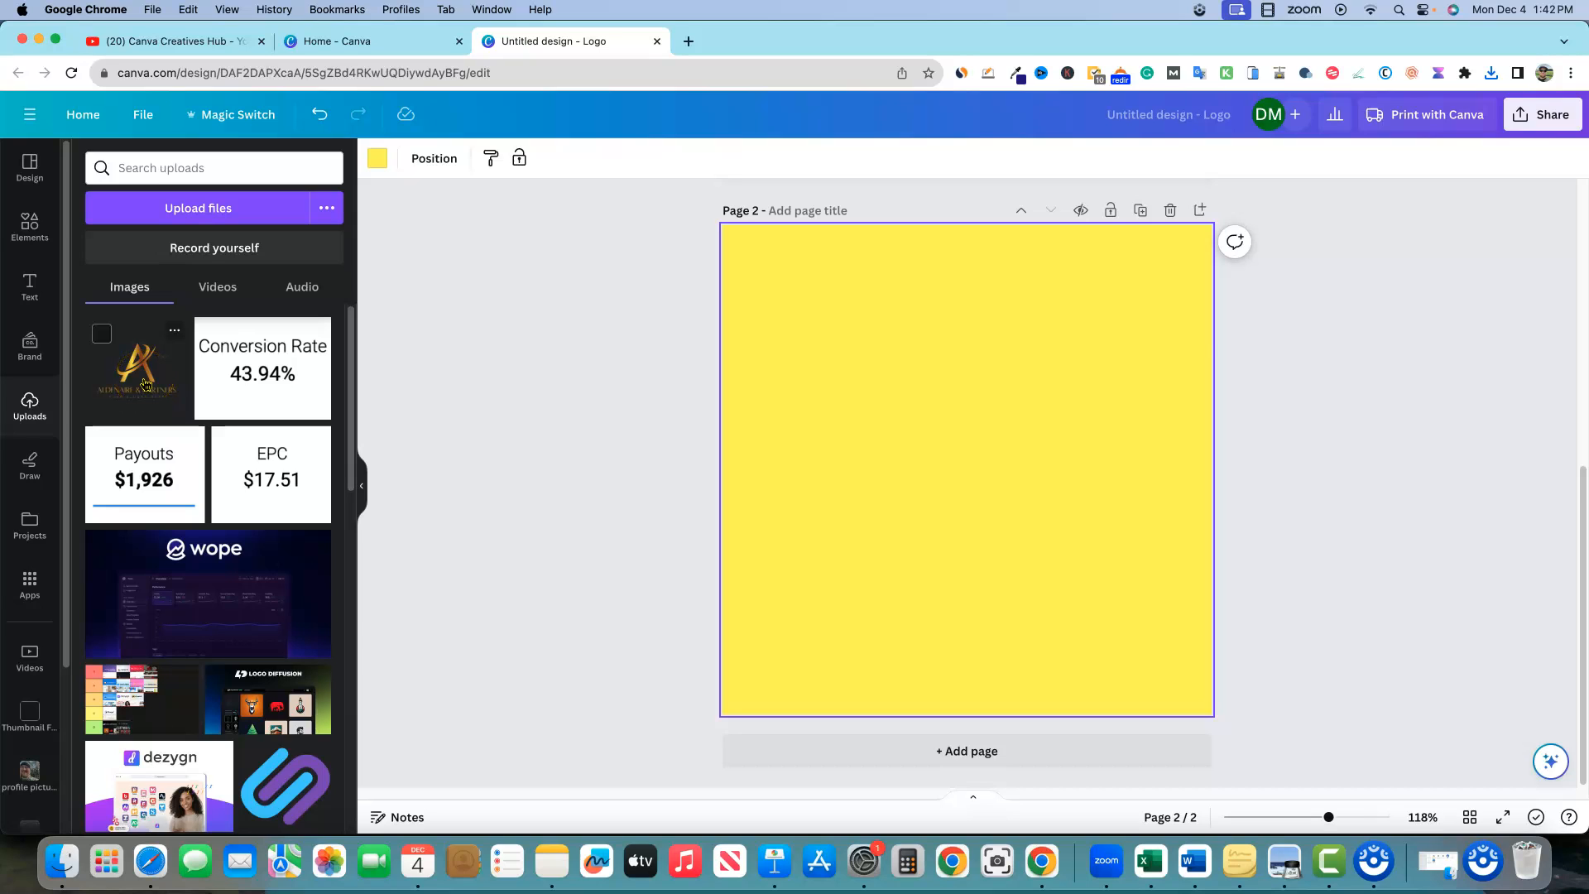
left_click(145, 384)
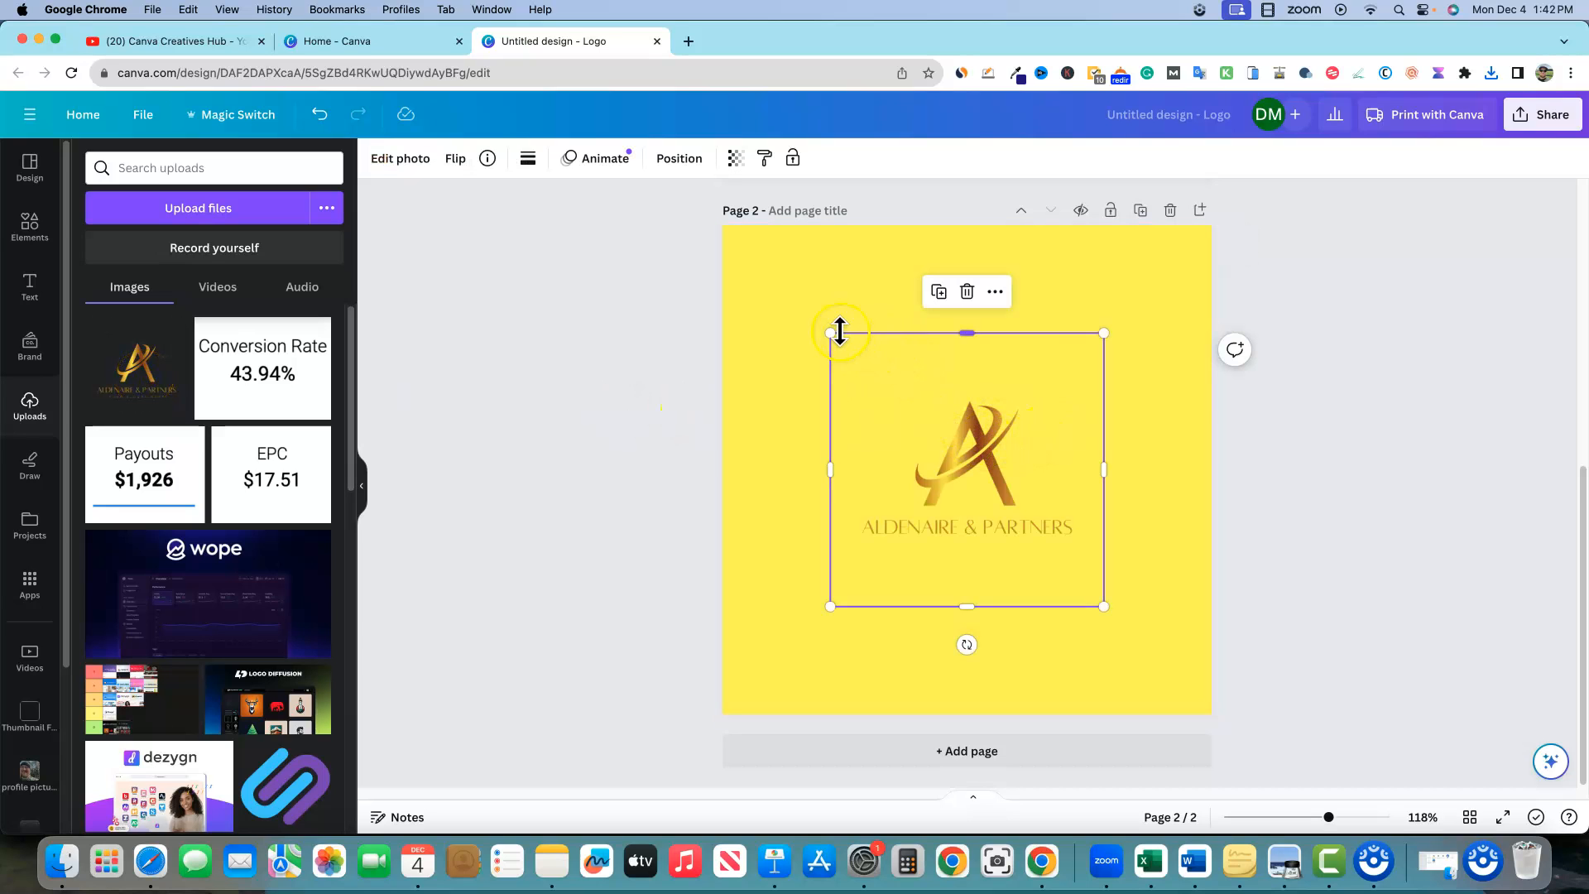
left_click_drag(829, 331, 703, 252)
left_click(1294, 454)
left_click_drag(875, 414, 927, 439)
left_click(764, 241)
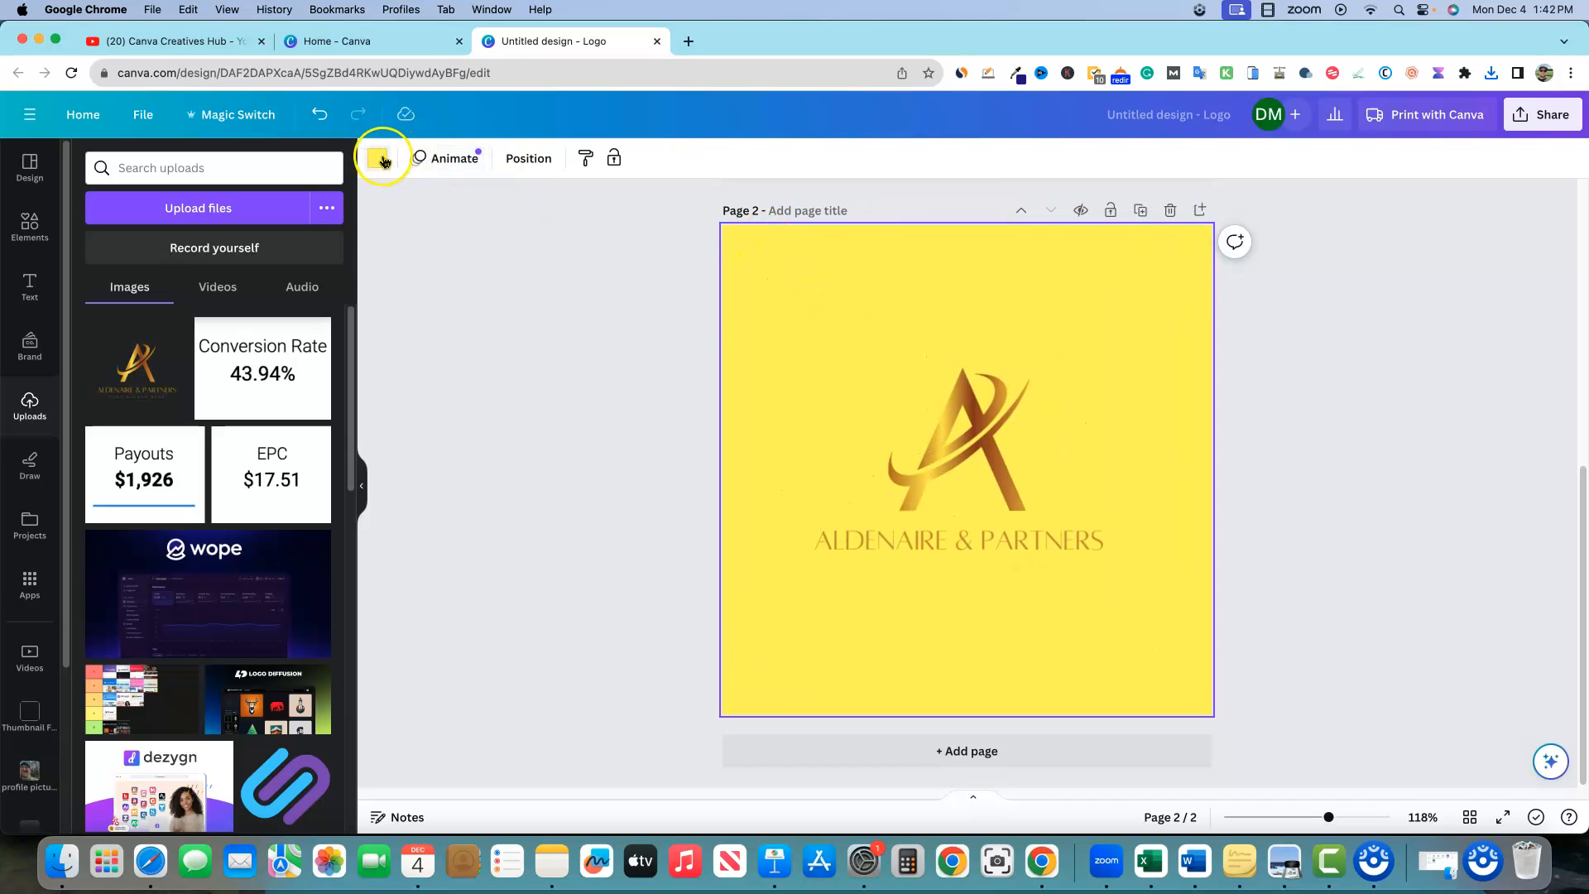
Change page 2's background from yellow to the blue brand colour
left_click(380, 158)
left_click(233, 385)
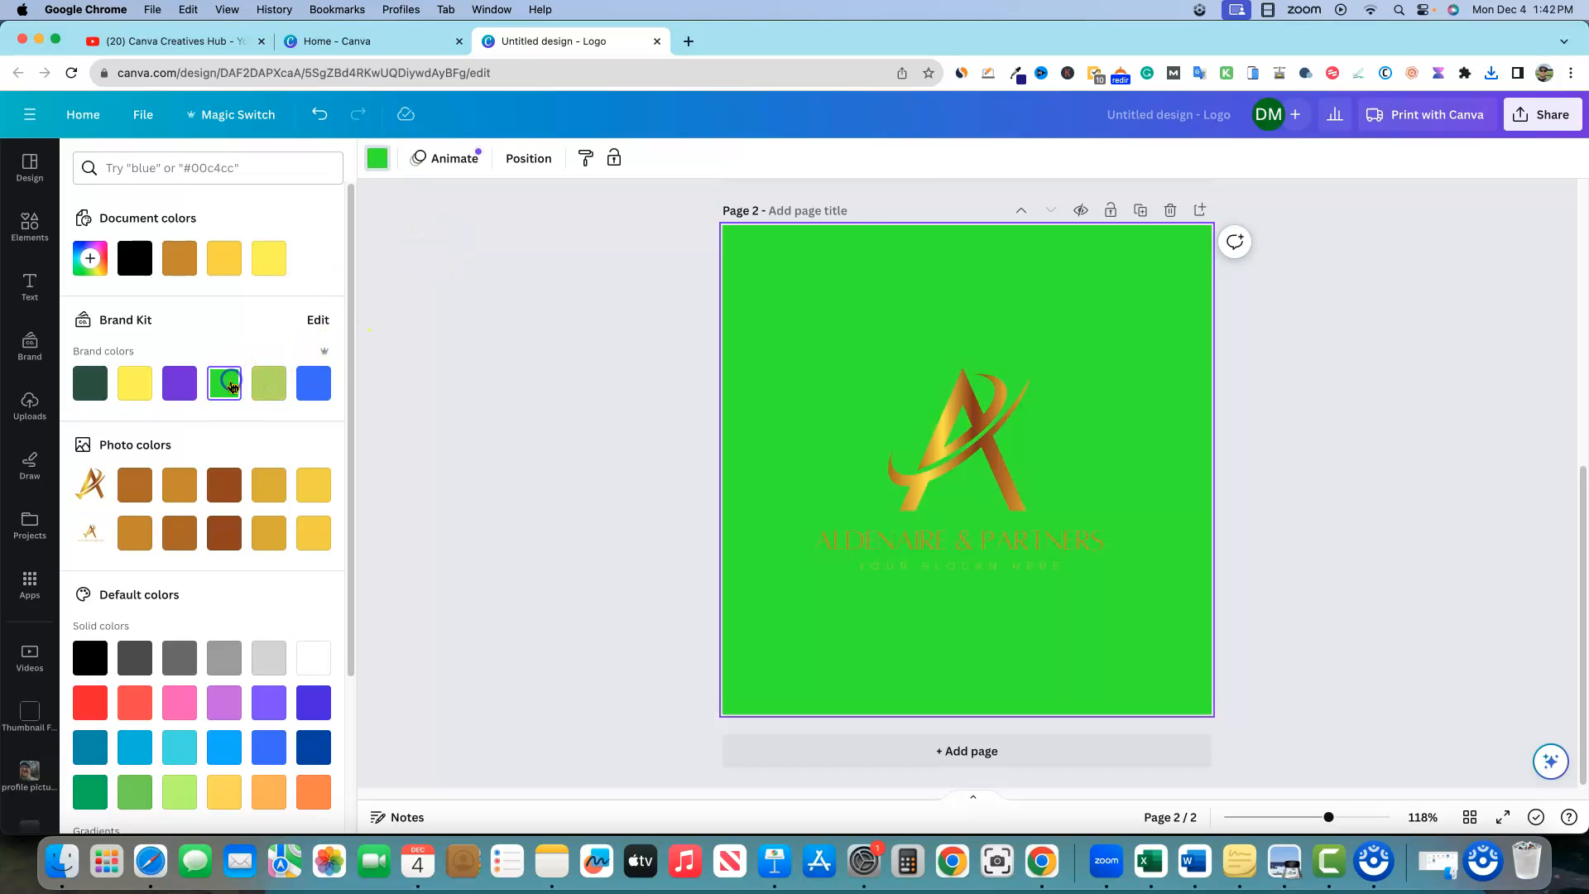
left_click(311, 385)
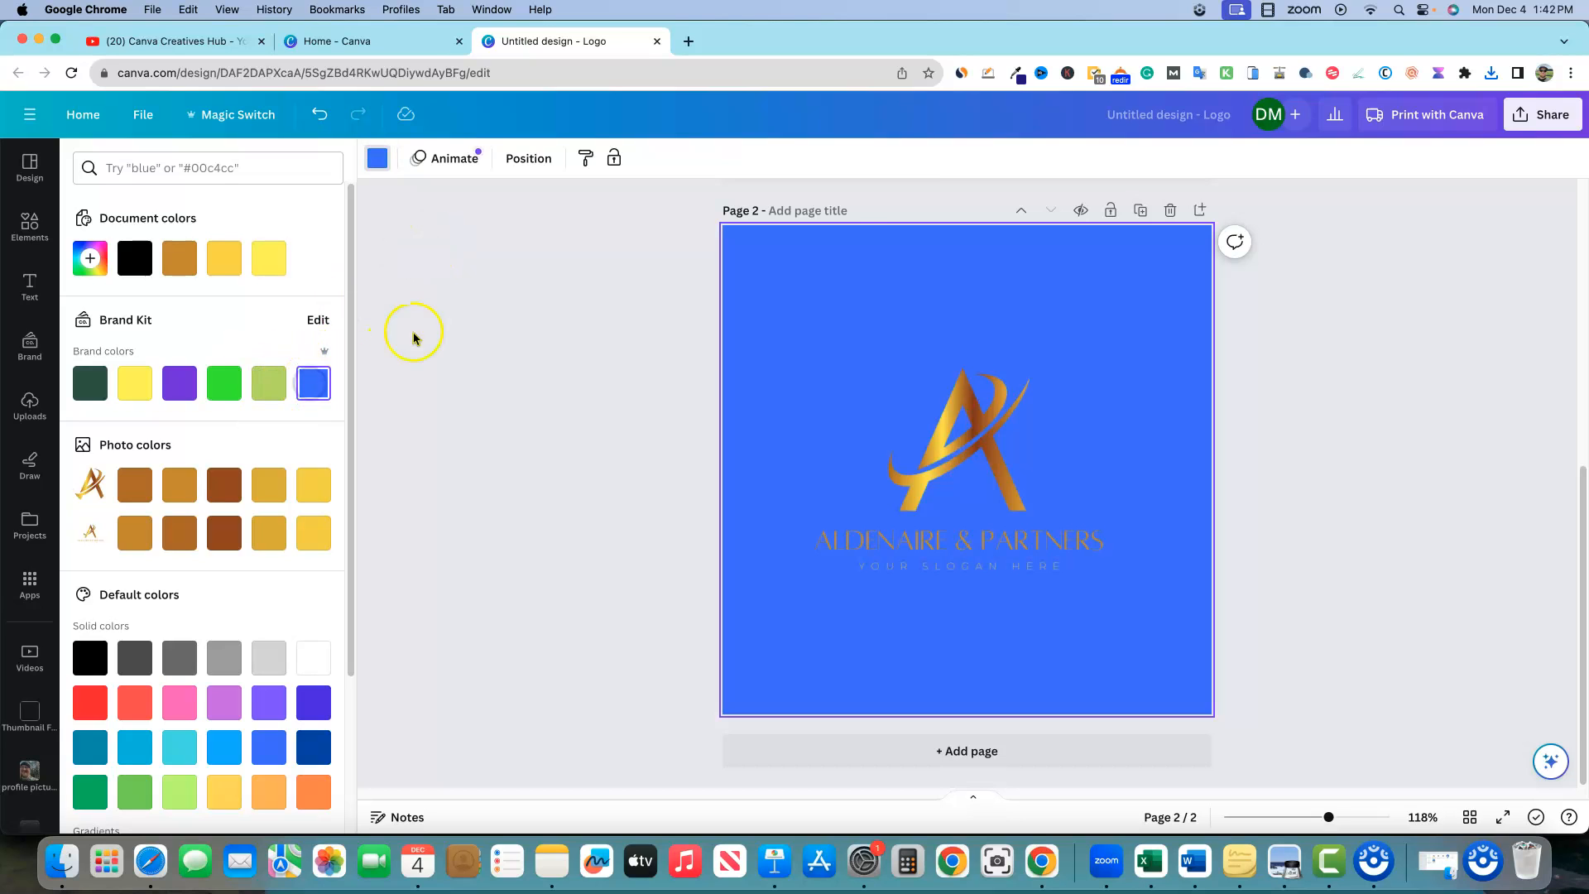
left_click(1340, 477)
Enlarge the logo to about 434 × 434 and re-centre it on the page
left_click(822, 344)
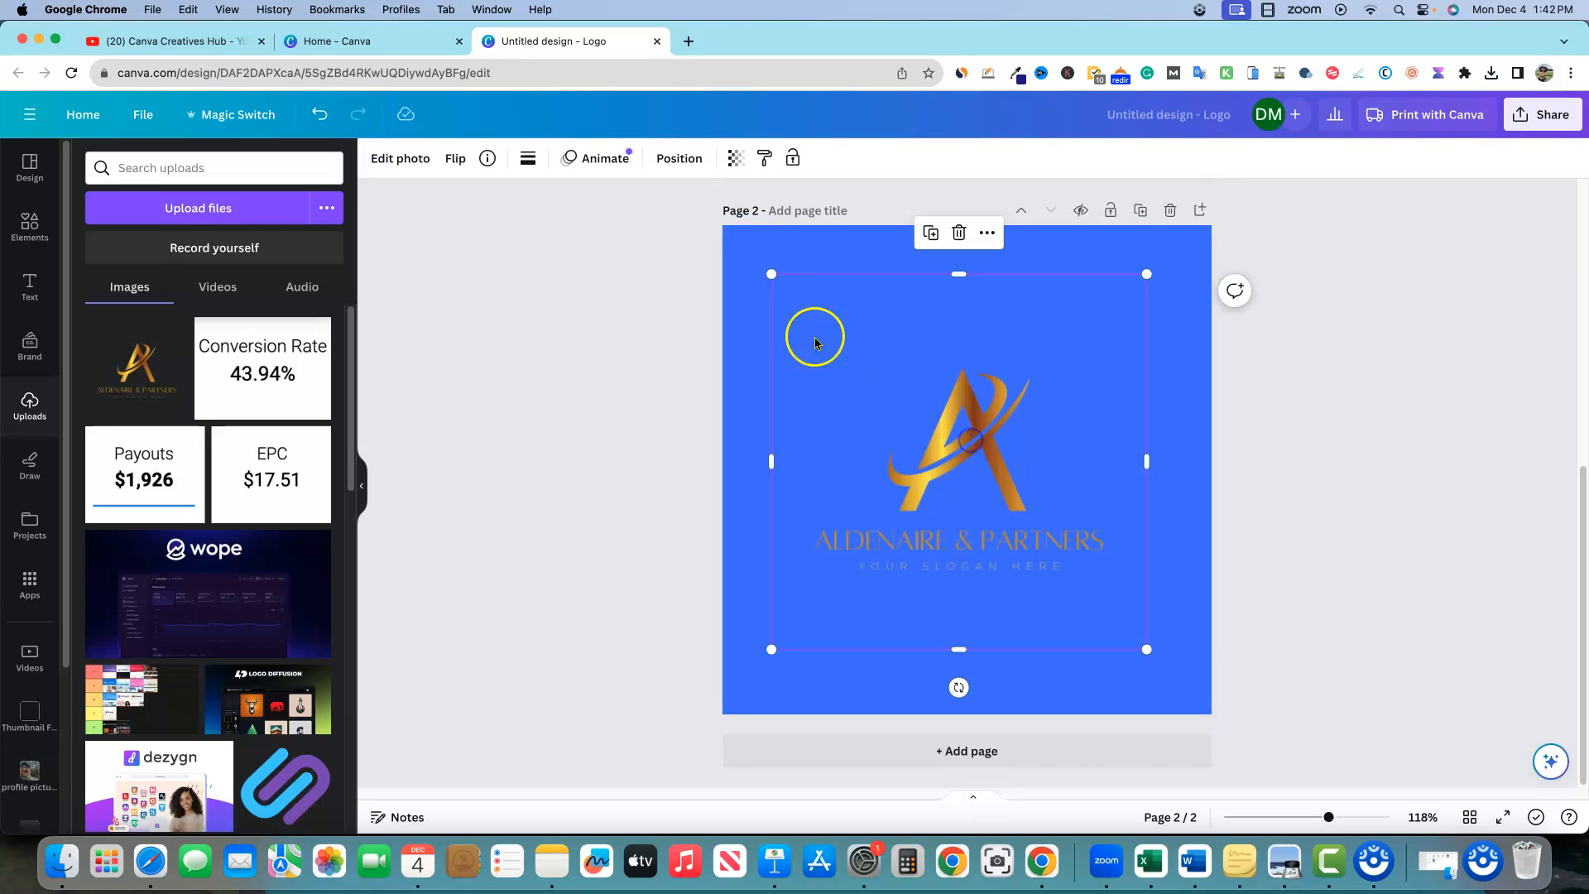
left_click_drag(765, 280, 701, 234)
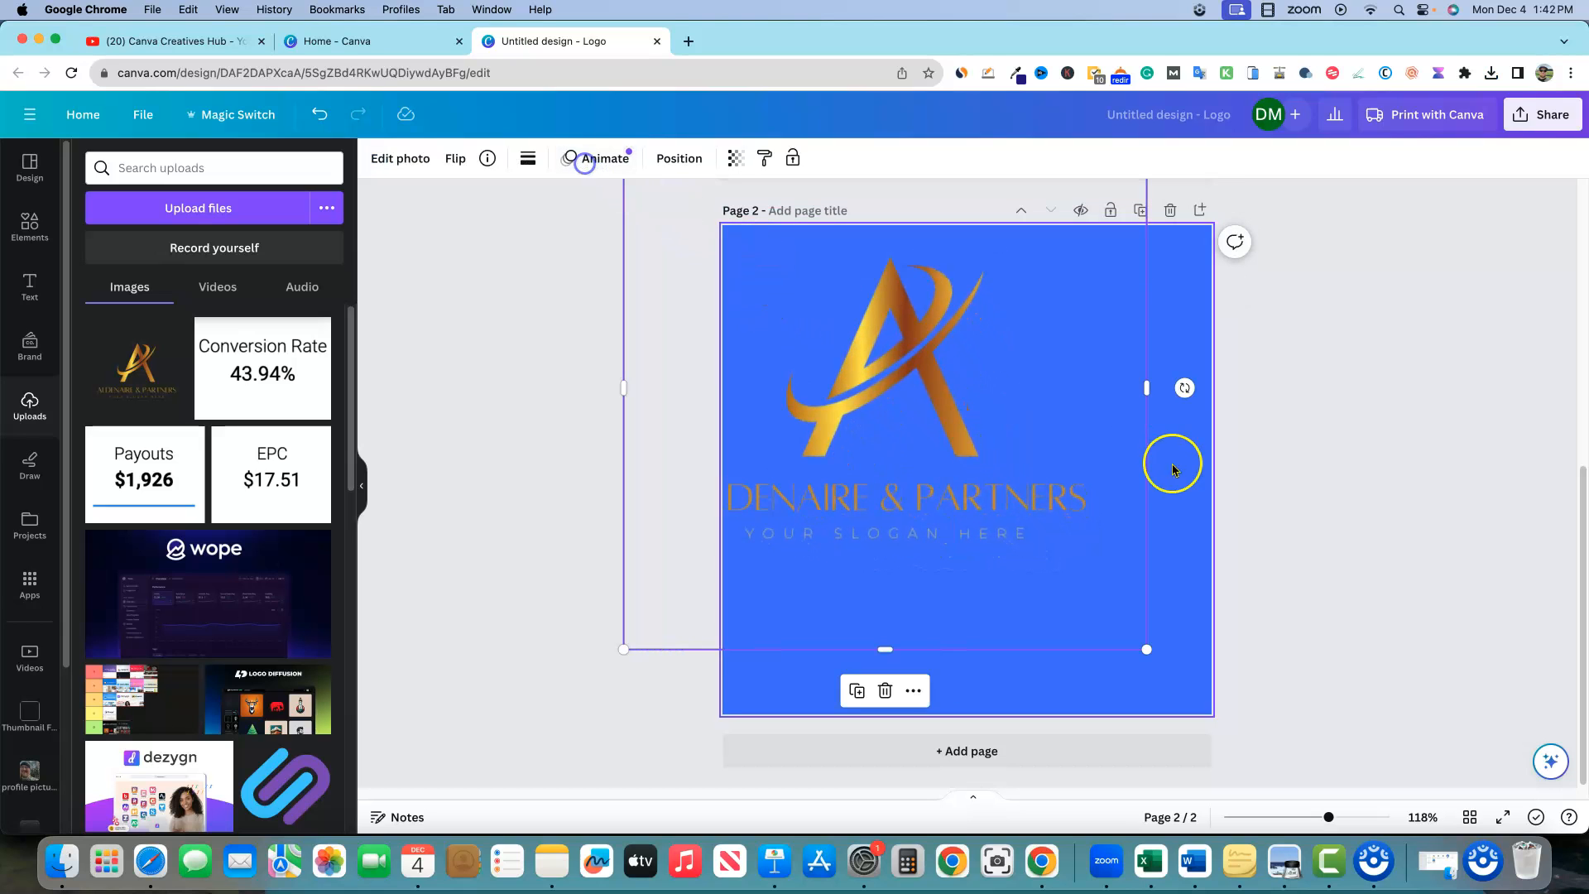
left_click_drag(922, 401, 1021, 475)
left_click(1412, 471)
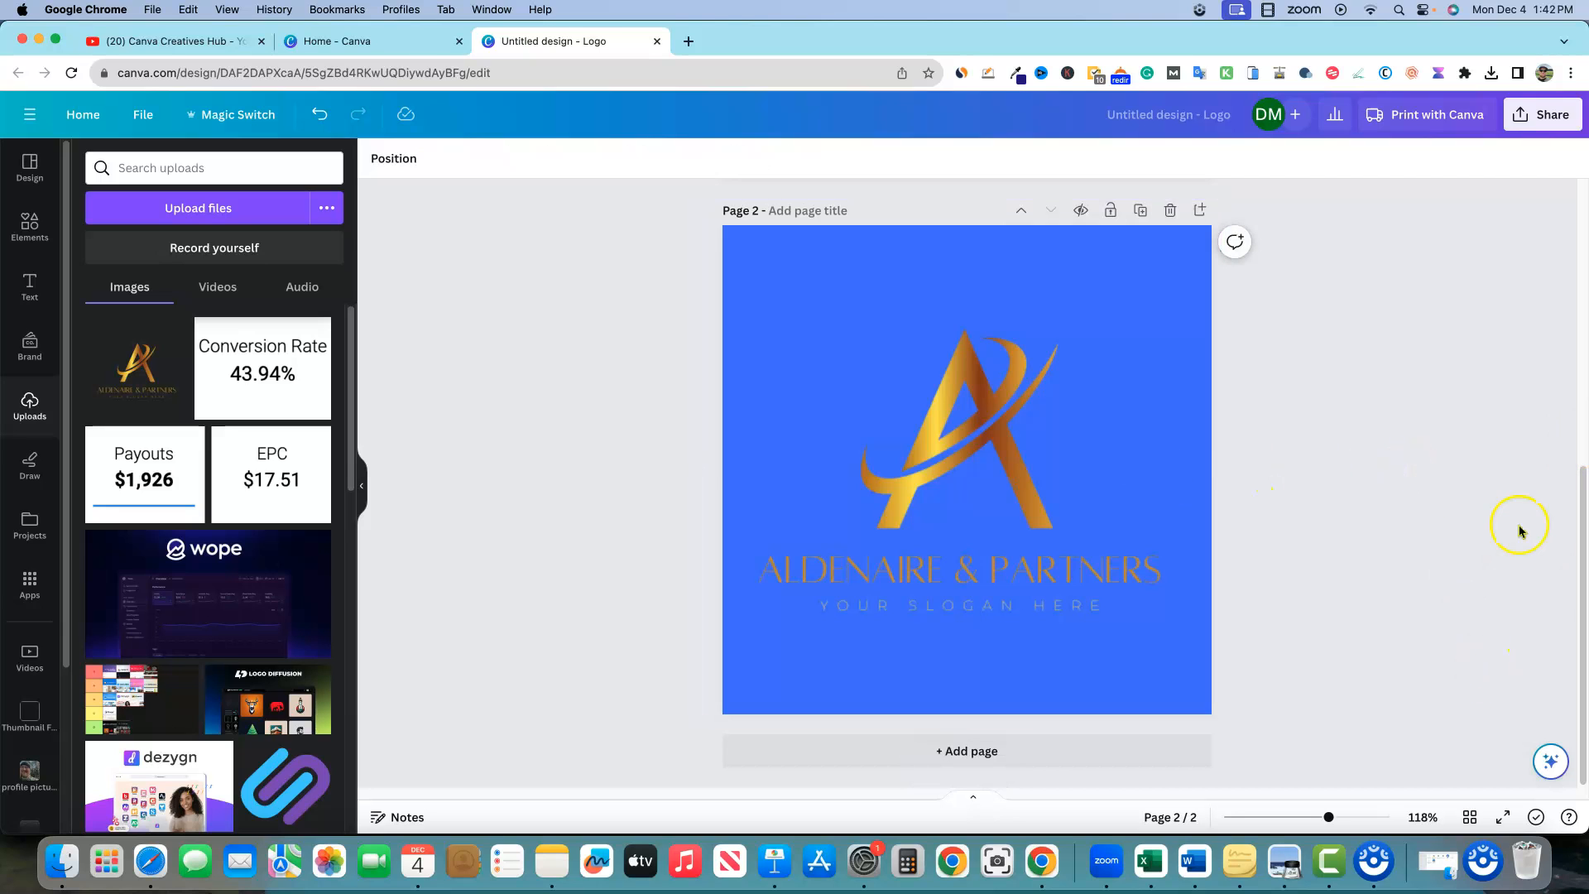
scroll(1467, 466, "up", 5)
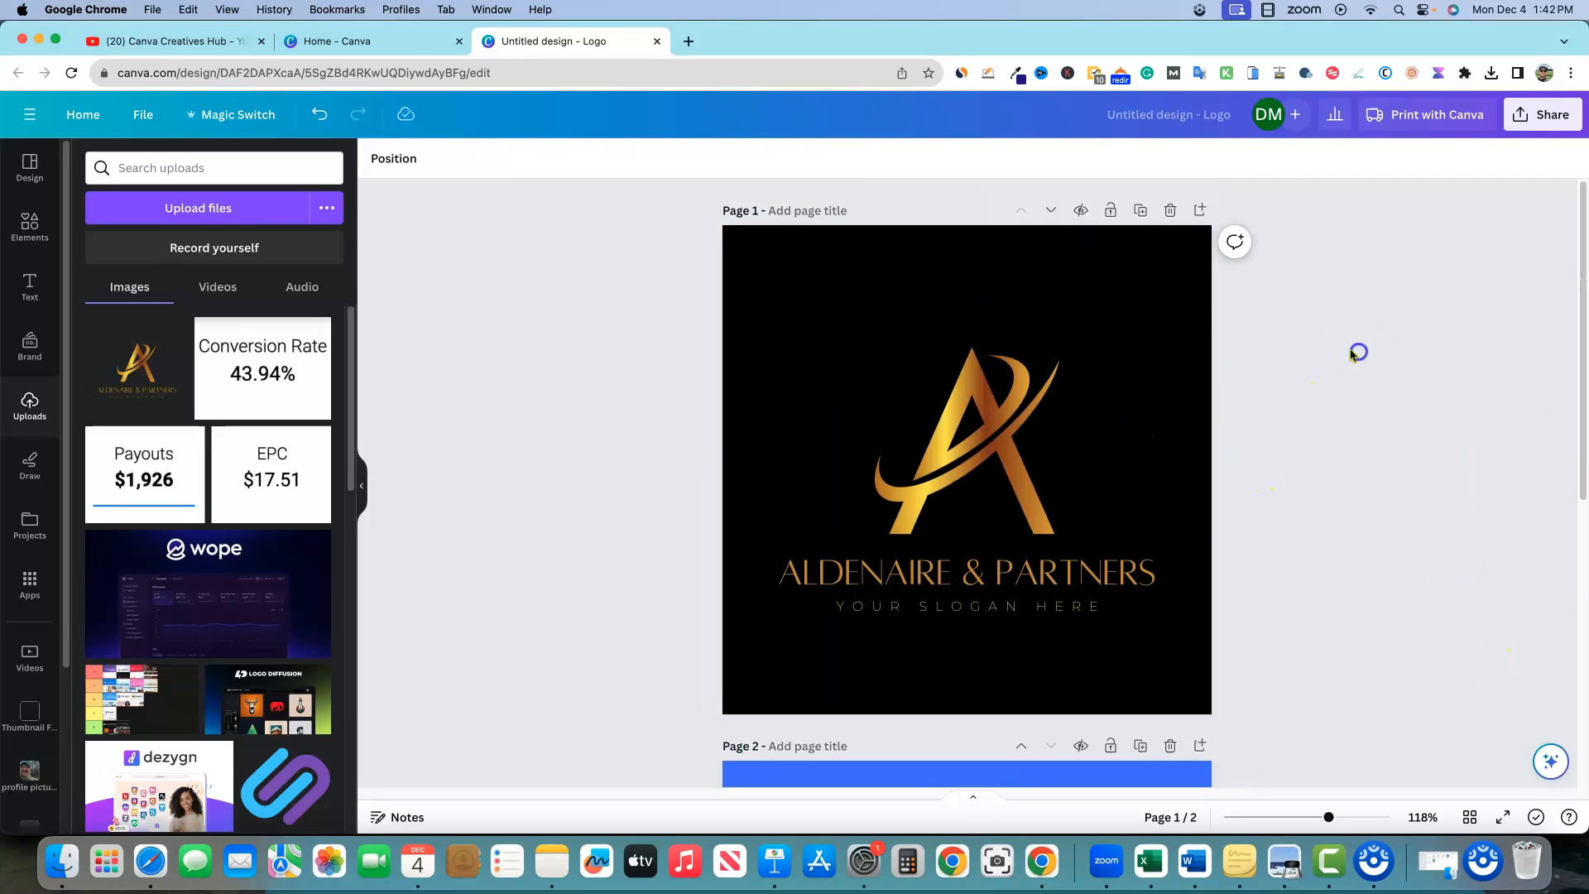
Download only Page 1 as a PNG, Untitled design (2).png, and open the file
left_click(1544, 115)
left_click(1546, 530)
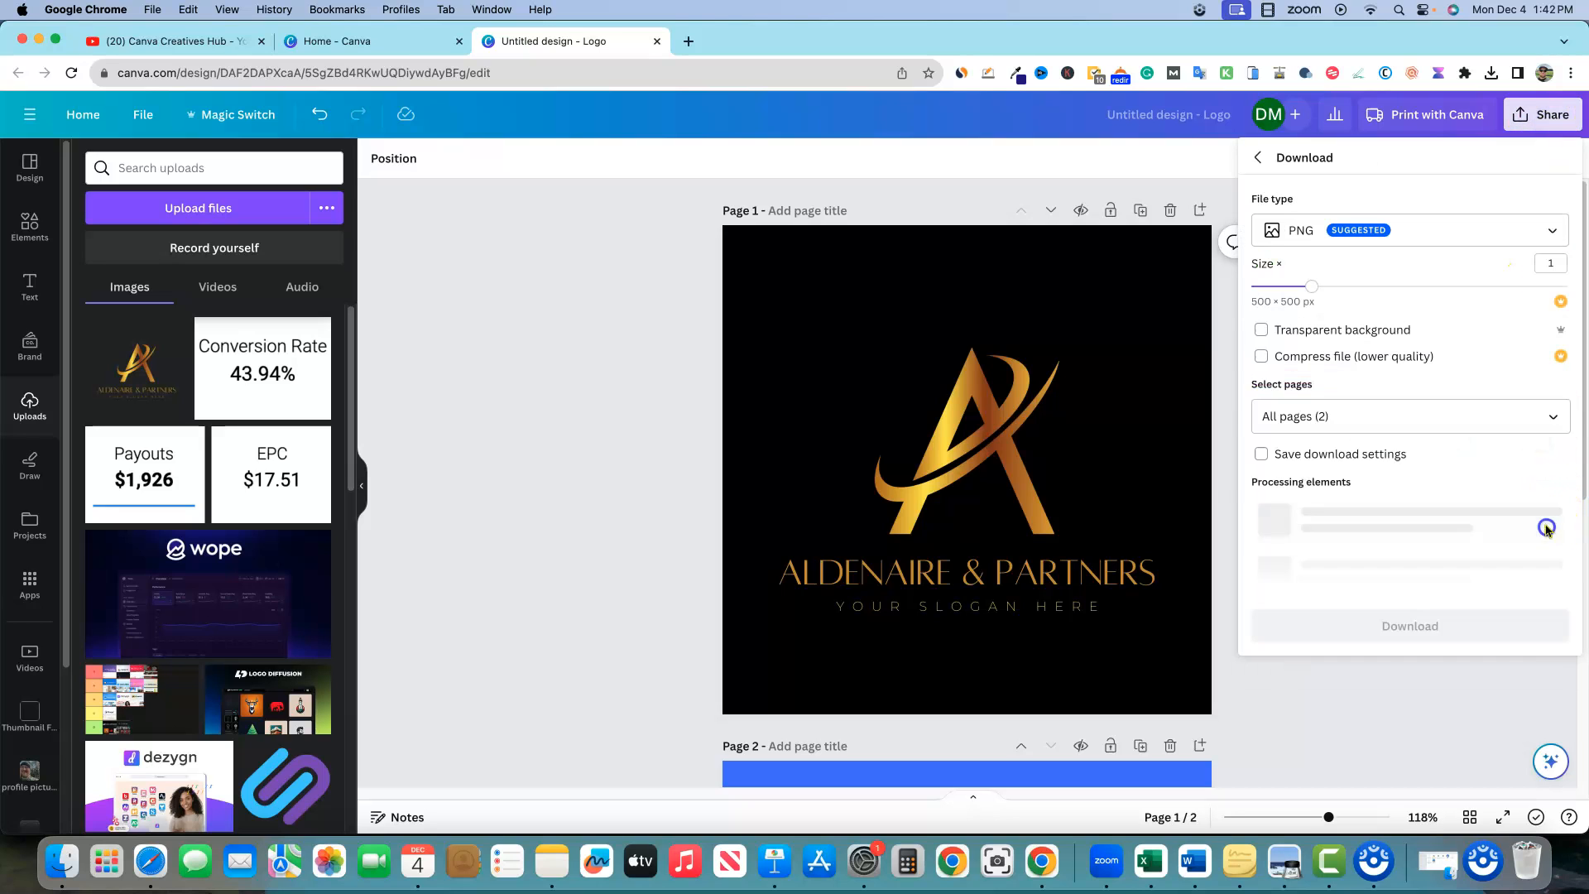
left_click(1550, 418)
left_click(1553, 466)
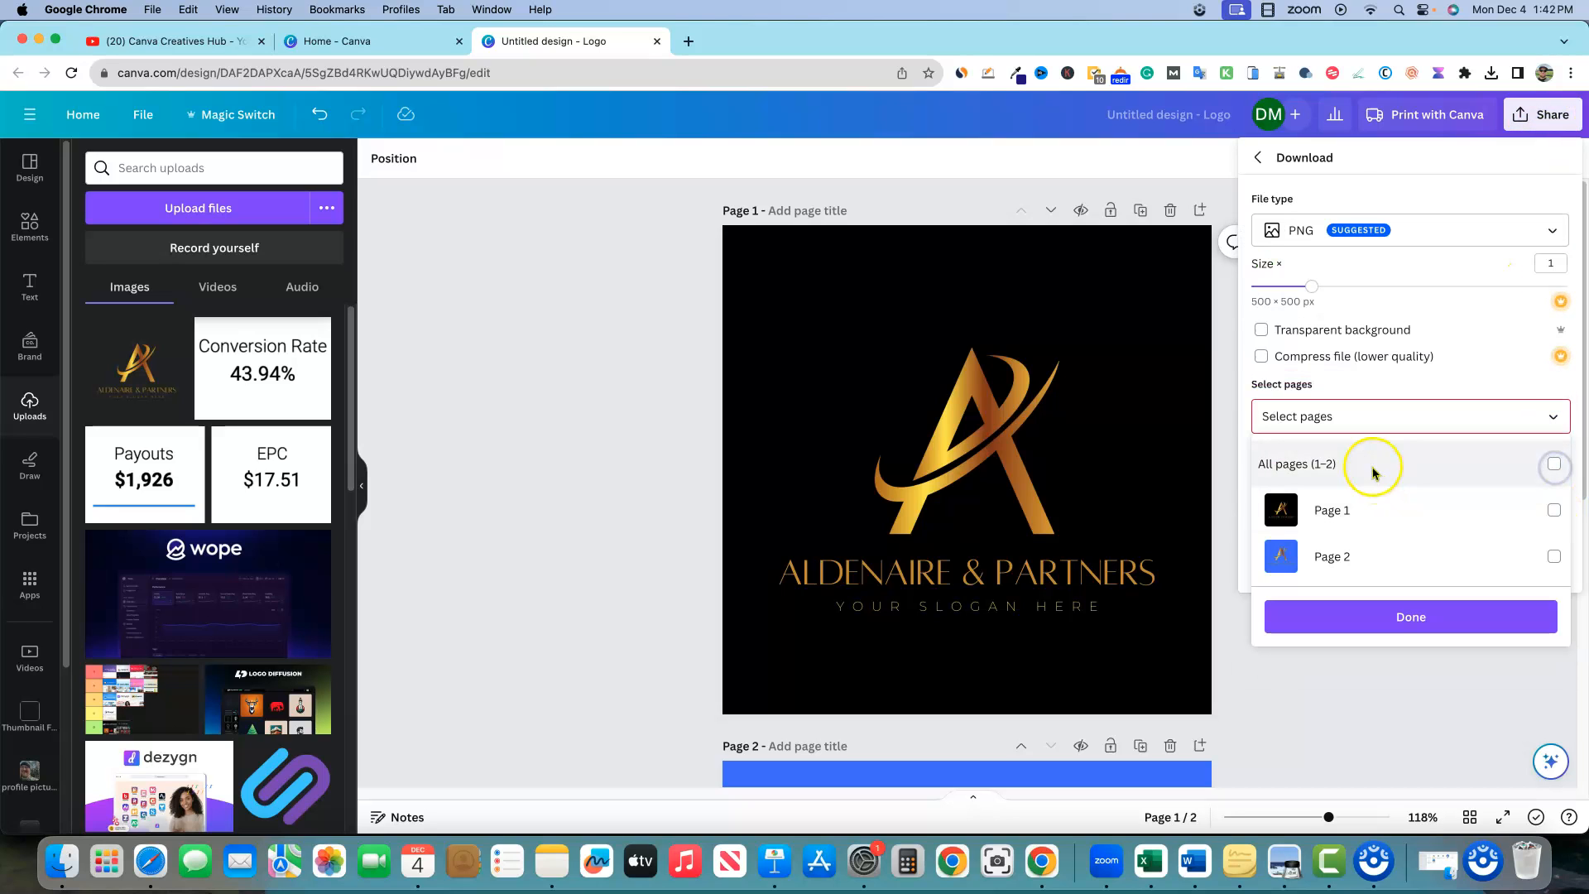
left_click(1553, 511)
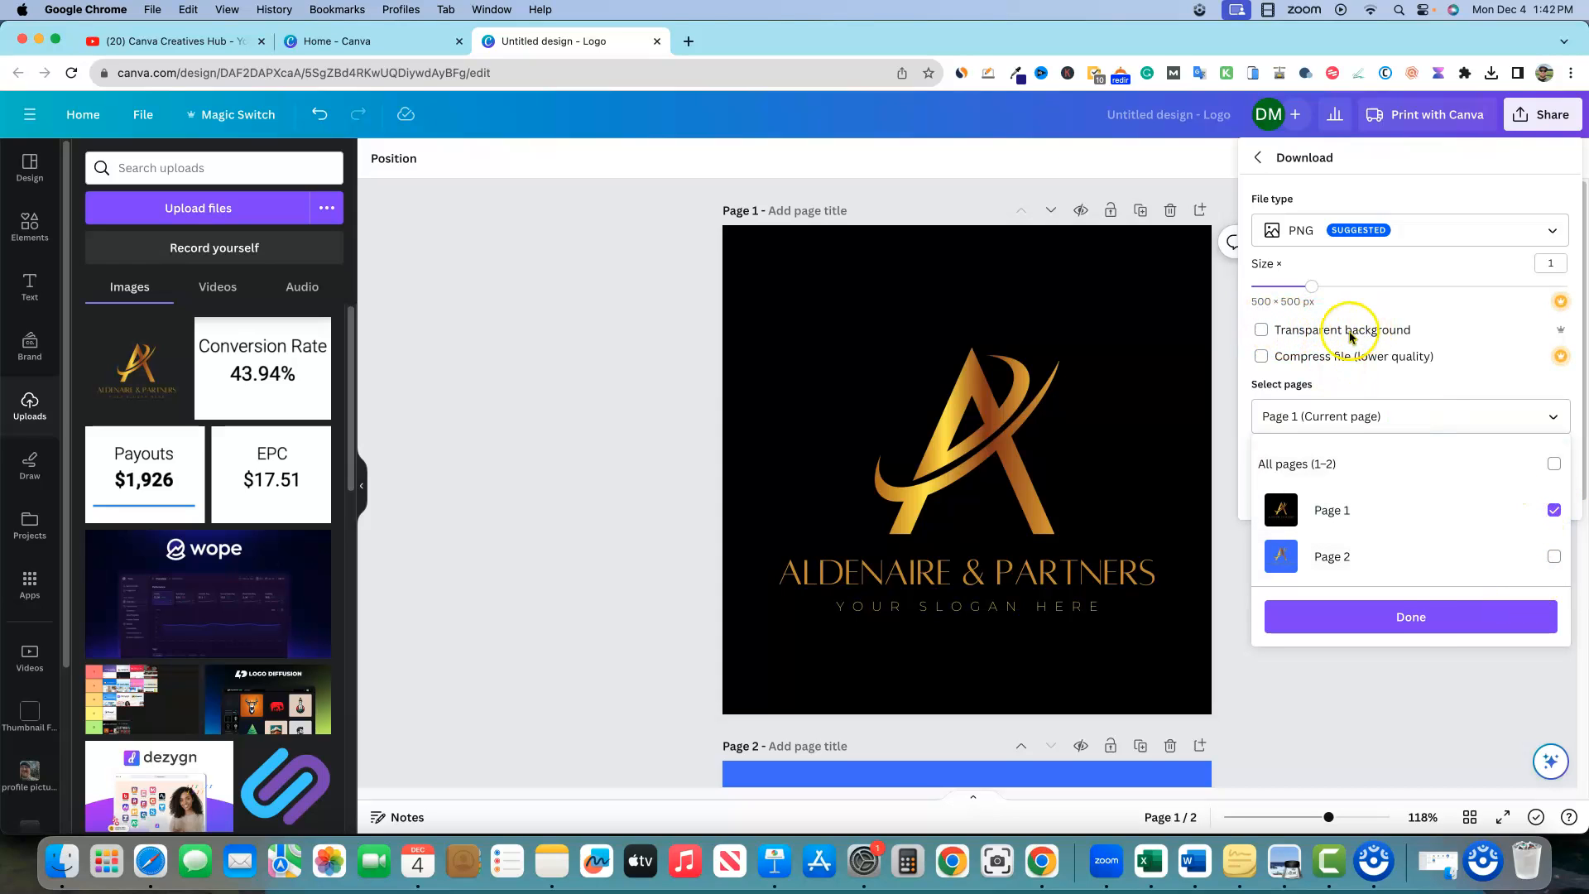
left_click(1417, 617)
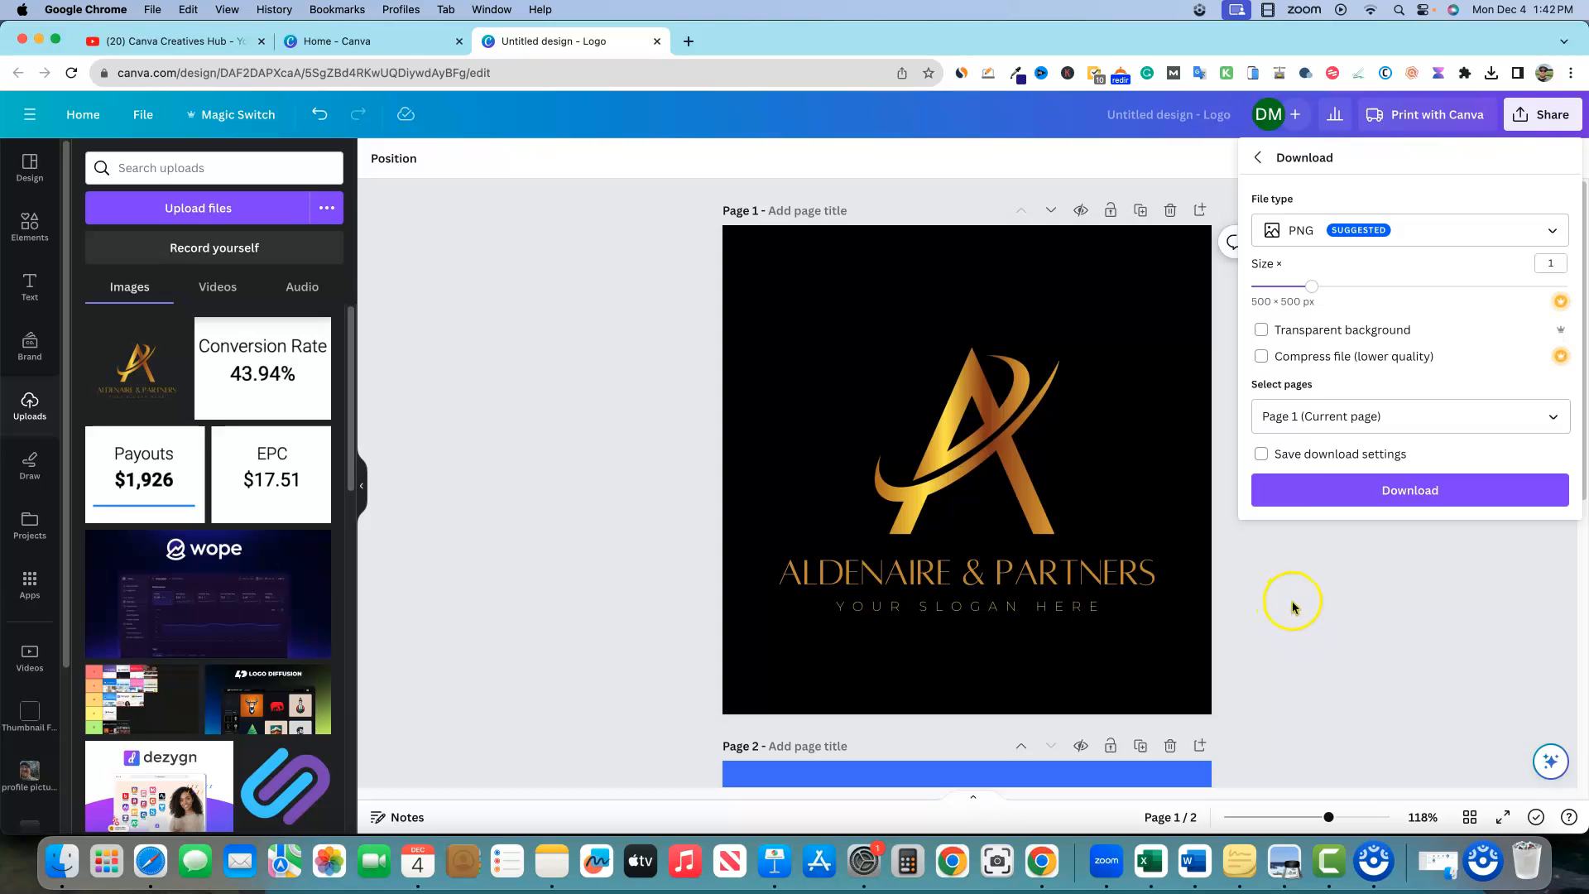
left_click(1457, 495)
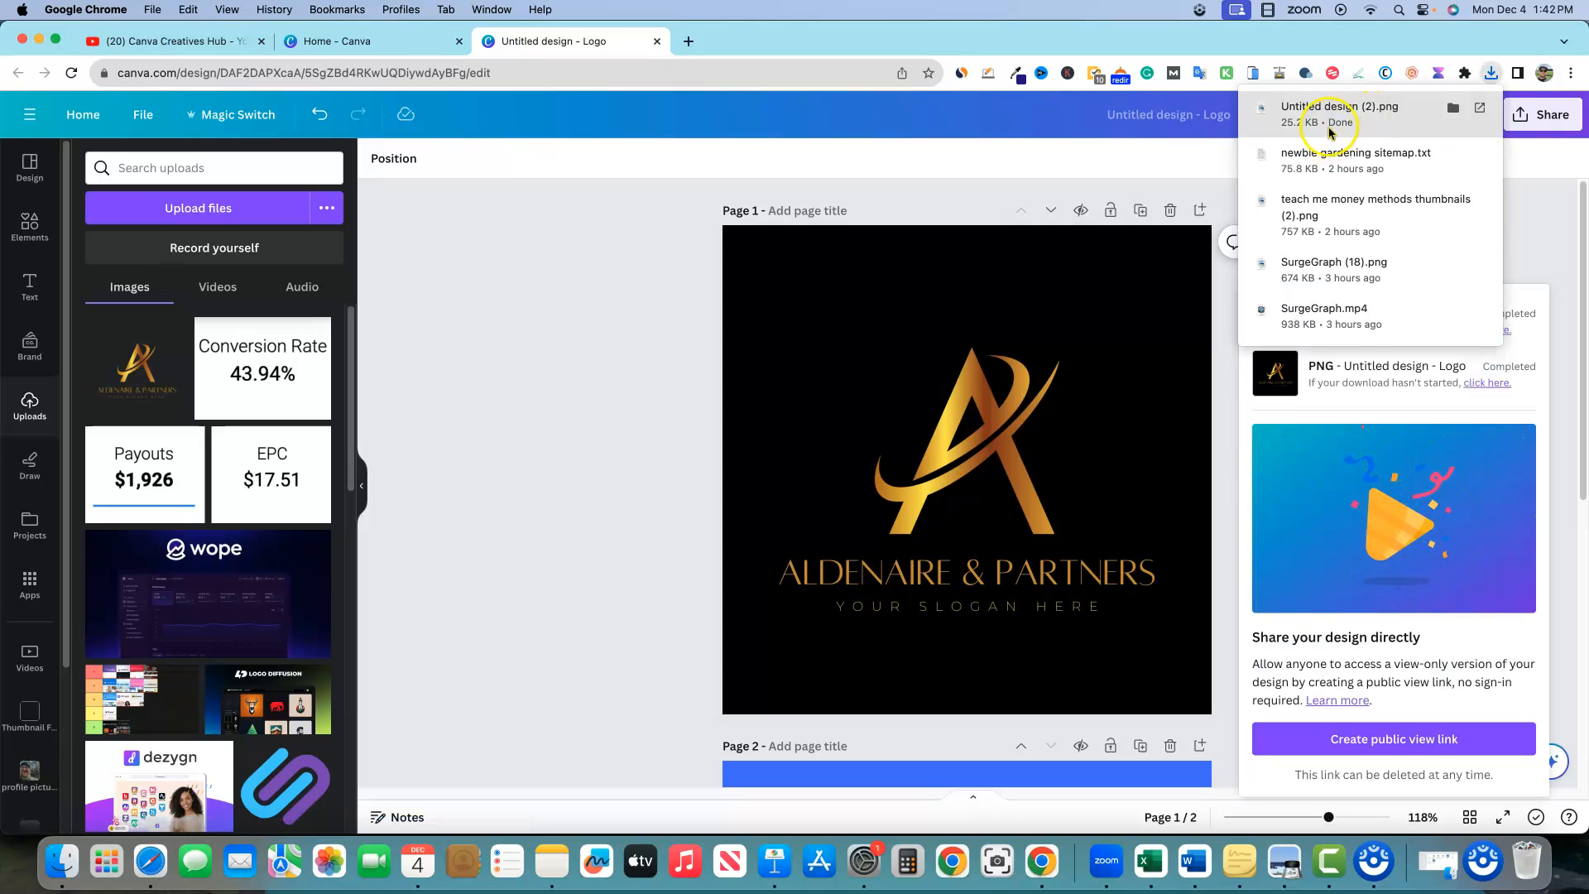
left_click(1312, 104)
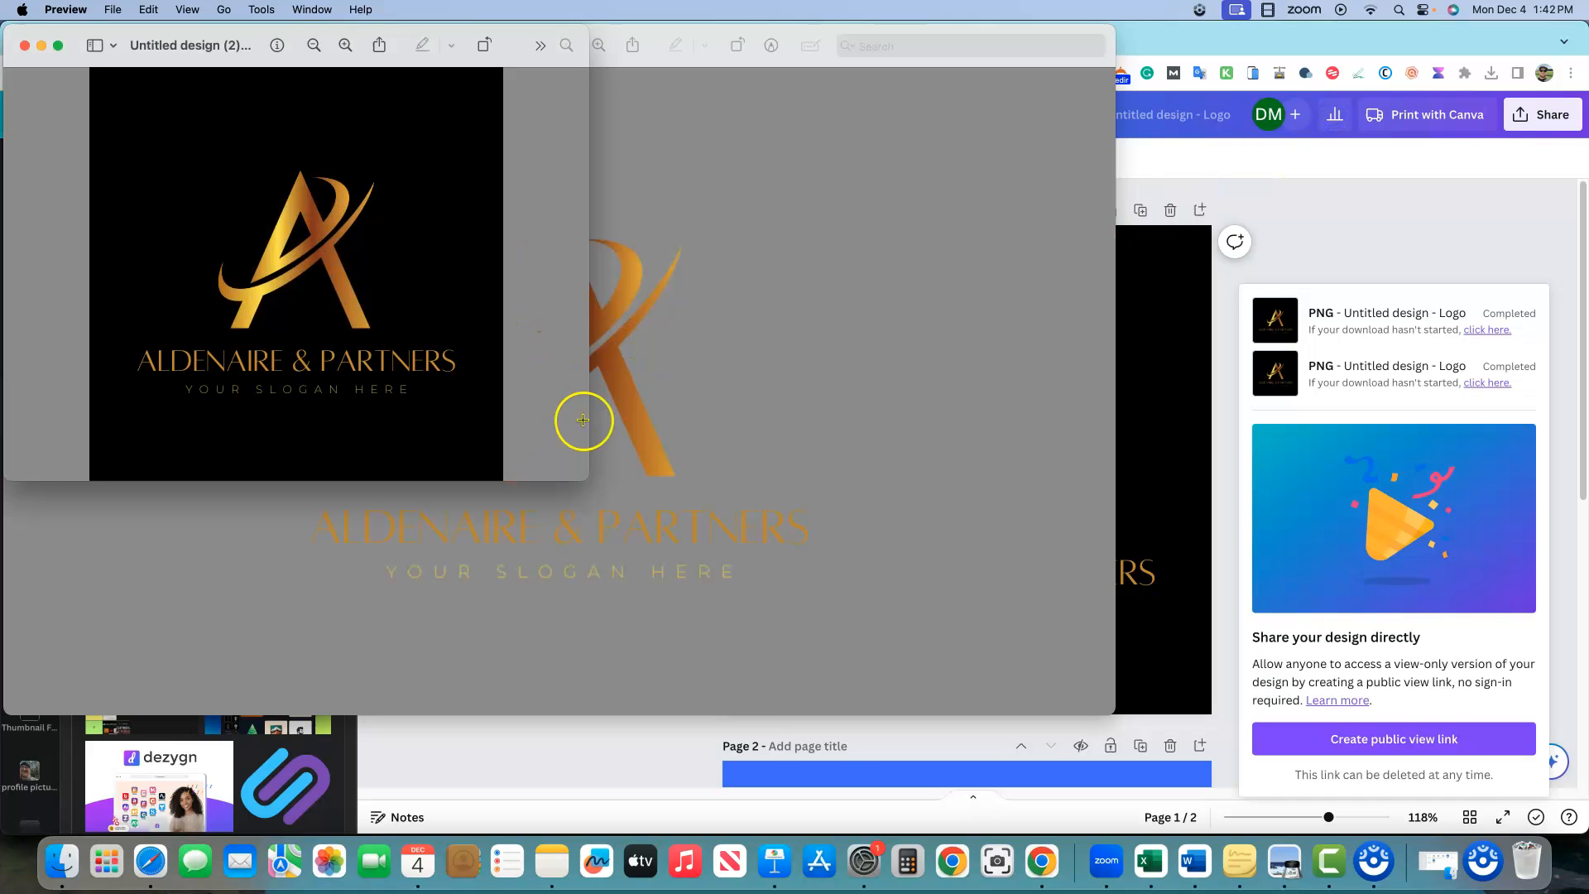
Enlarge and shrink the Preview window to inspect Untitled design (2).png, then return to Canva
left_click_drag(589, 481, 885, 638)
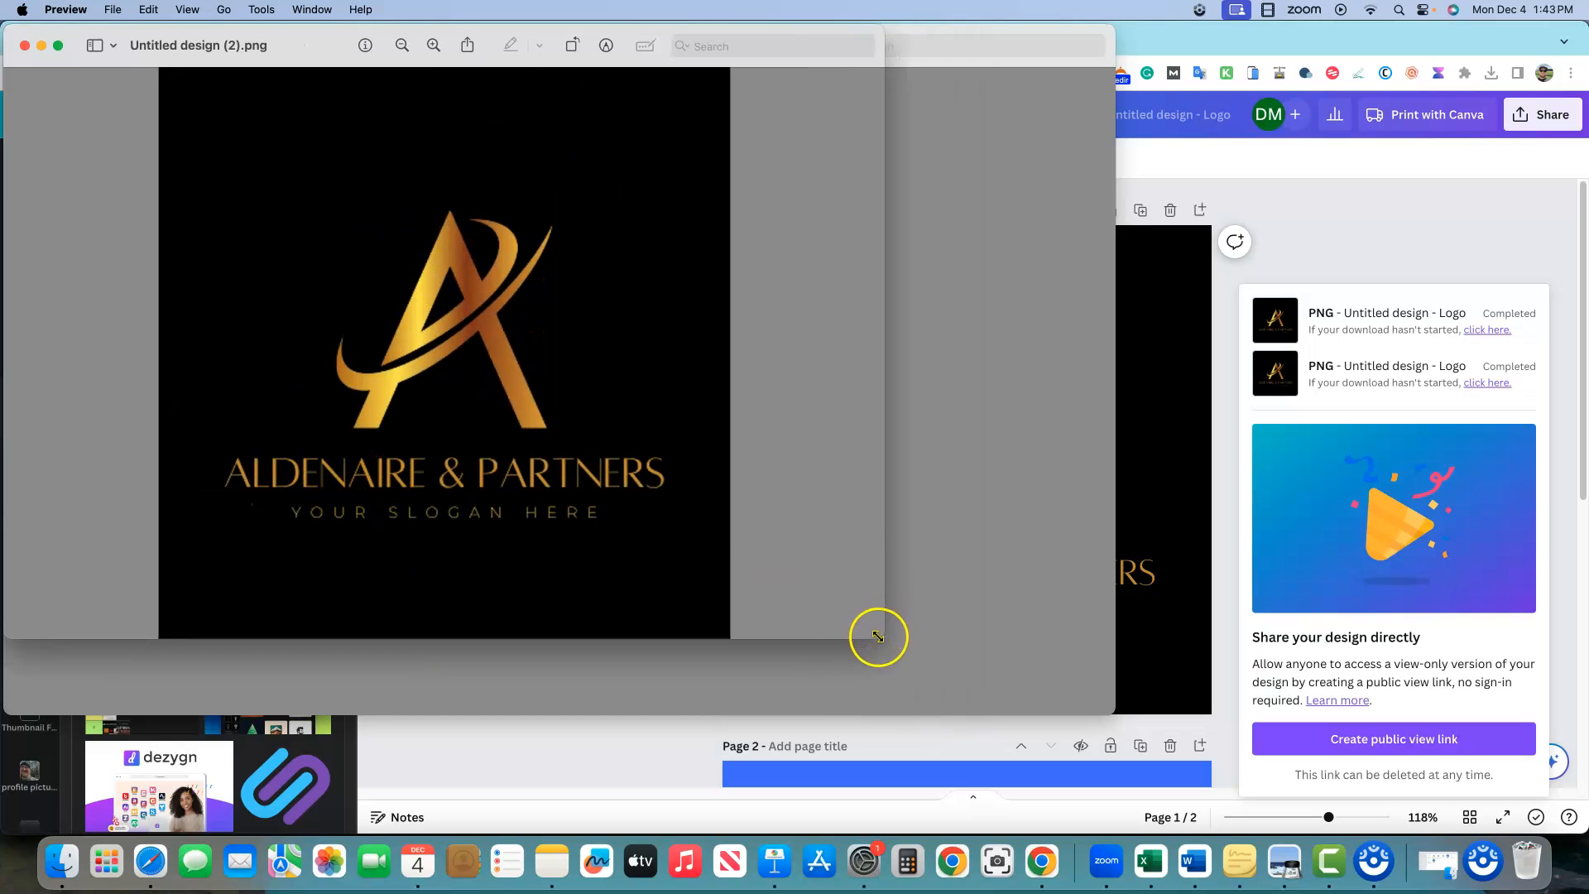
left_click_drag(878, 637, 548, 464)
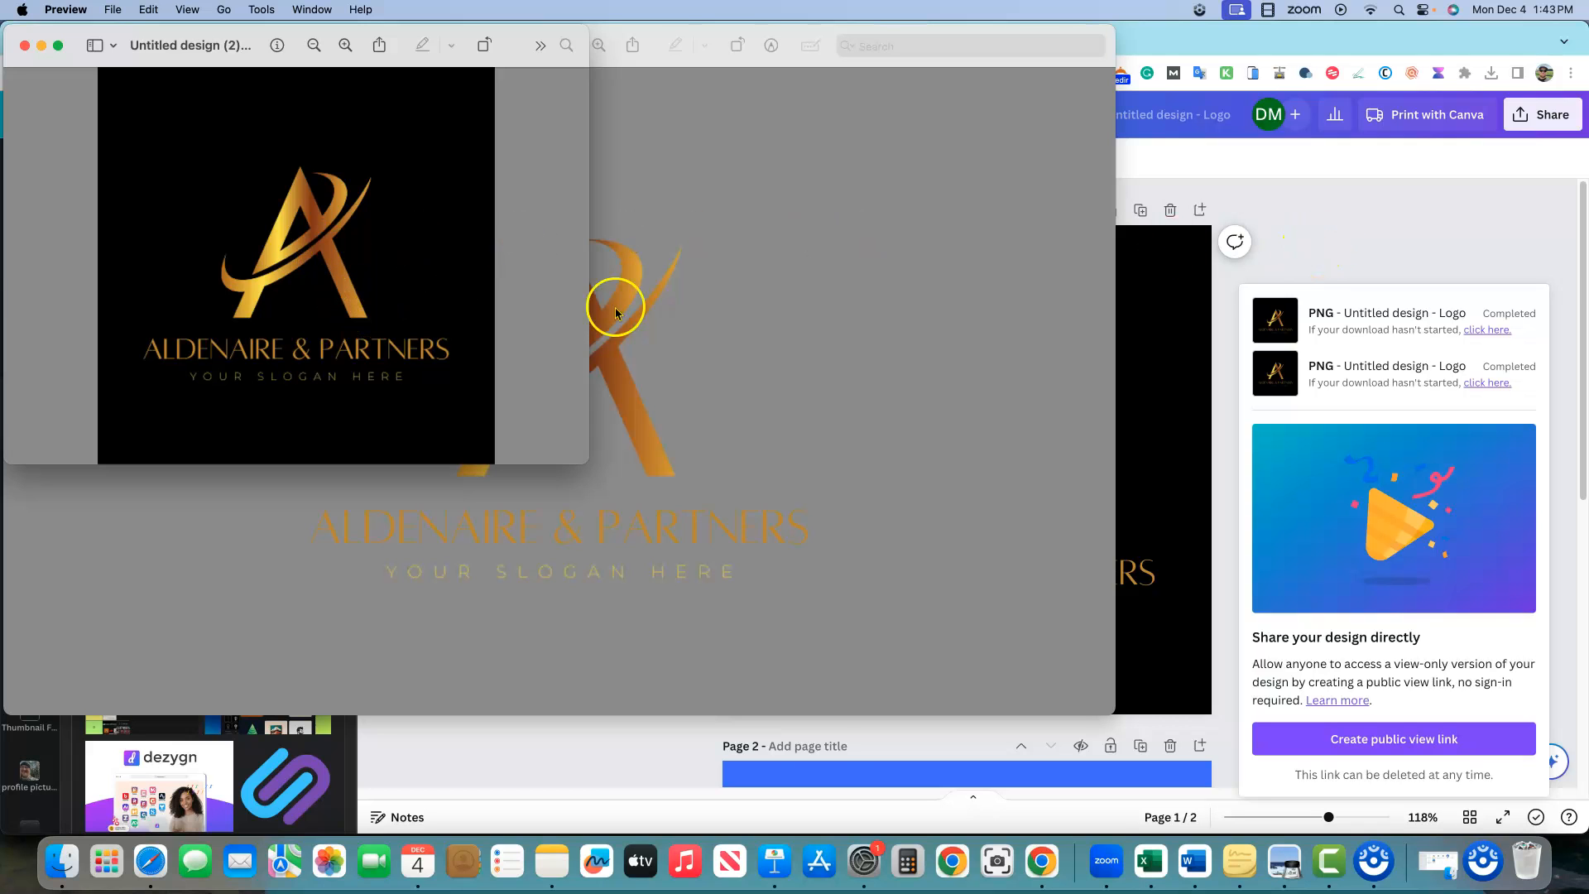
left_click(926, 397)
Back in Canva, dismiss the download panel and recentre the gold logo on blue page 2
key("super+Tab")
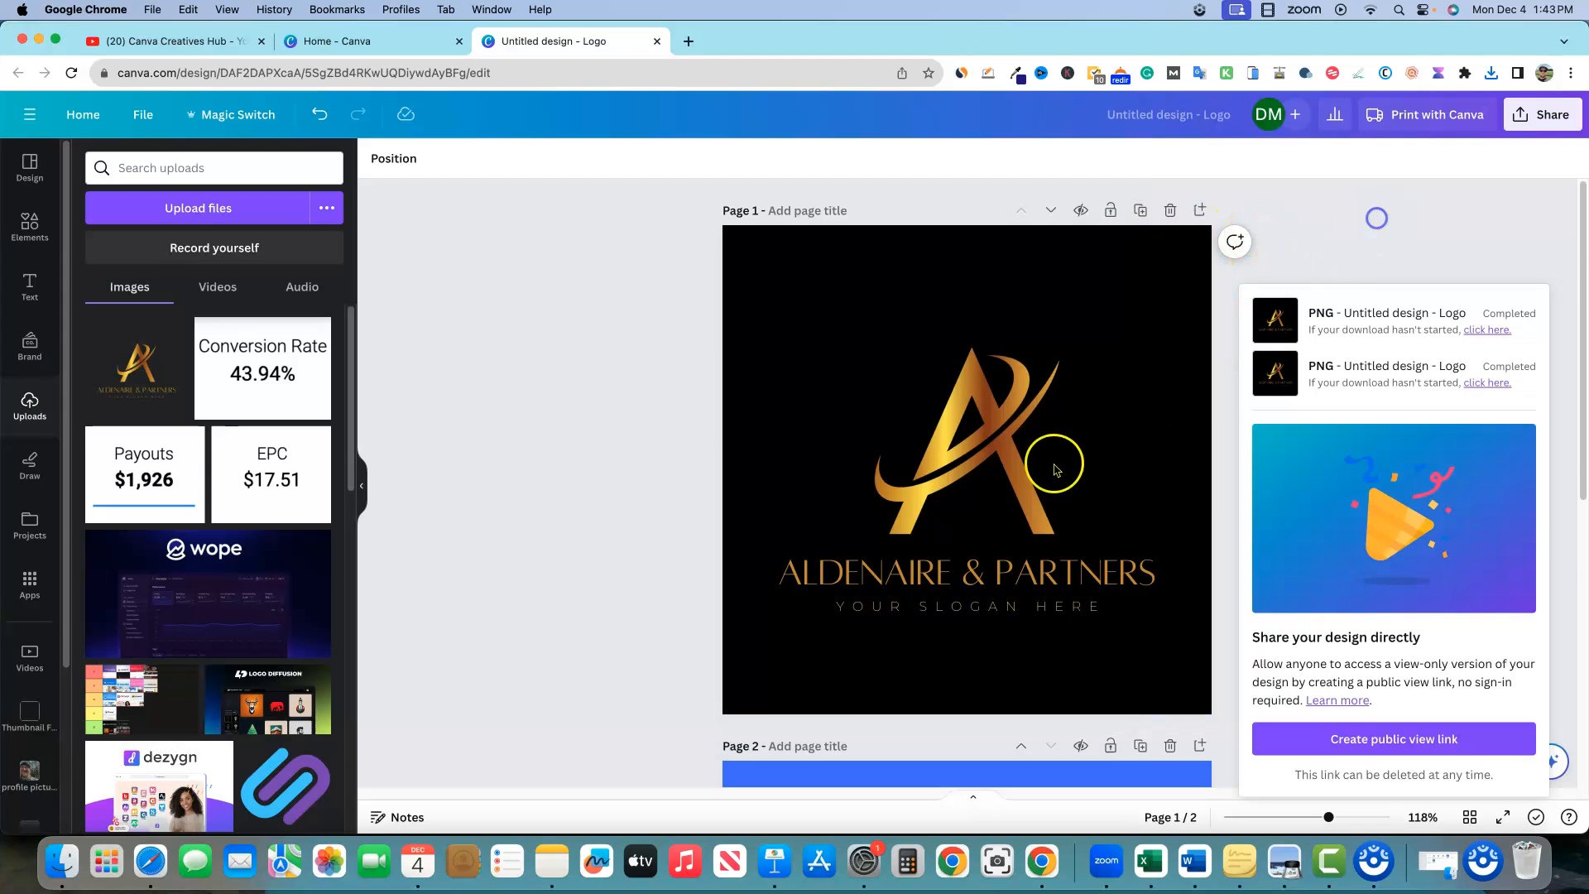
scroll(1018, 496, "down", 5)
left_click(759, 259)
left_click_drag(803, 326, 862, 470)
left_click(793, 288)
left_click_drag(1042, 564, 981, 425)
Shrink the logo to 296 × 296 and move it to the blue page's upper right
left_click_drag(703, 214, 957, 464)
left_click_drag(1068, 617, 1048, 404)
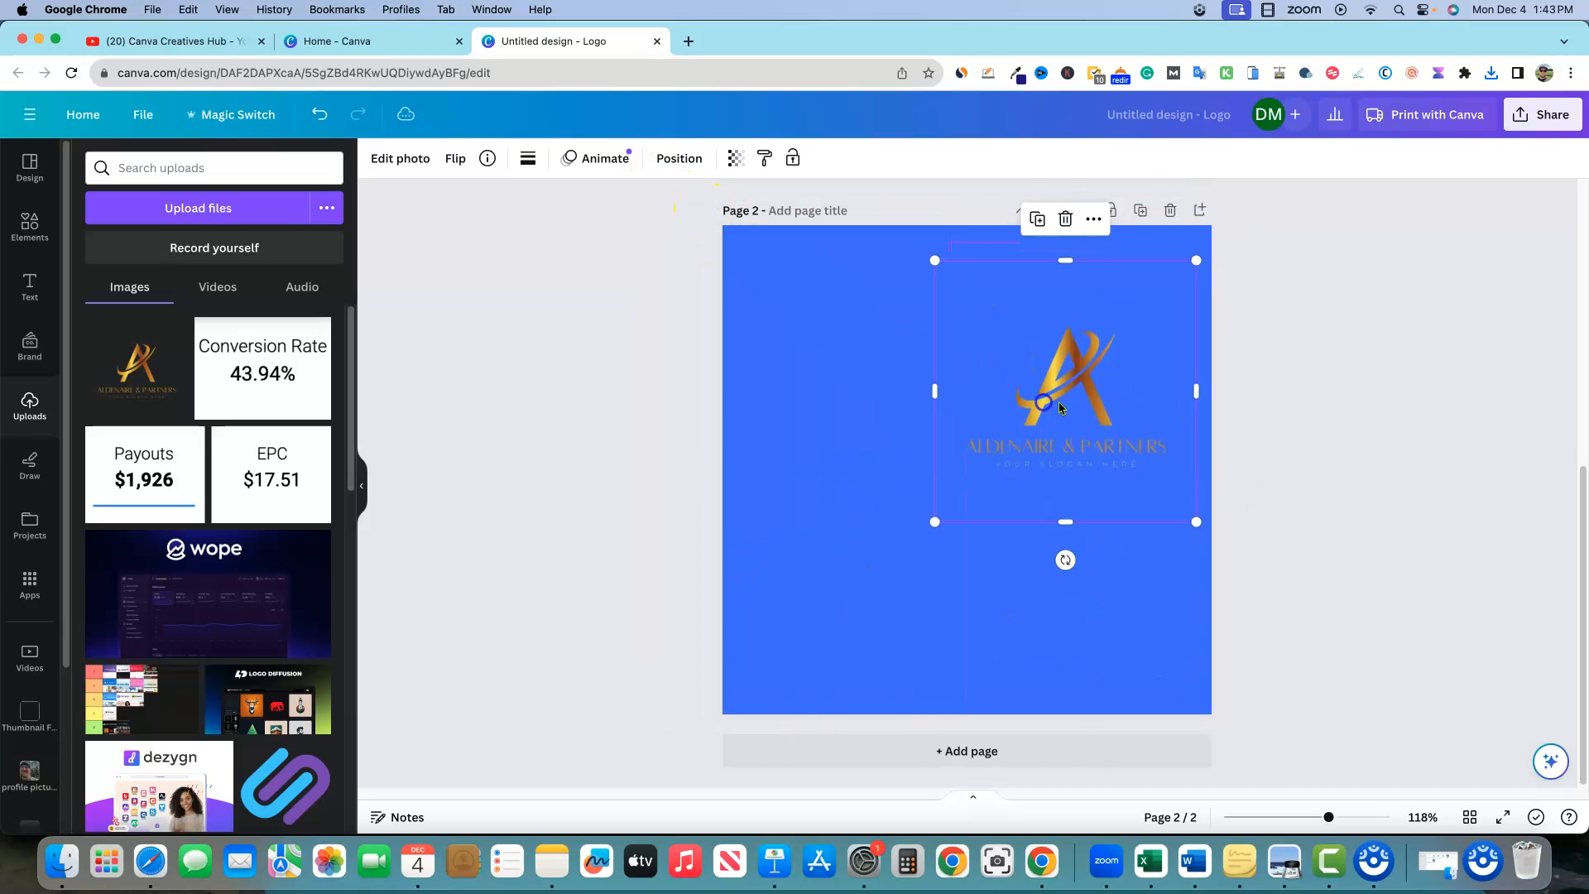
left_click(1324, 367)
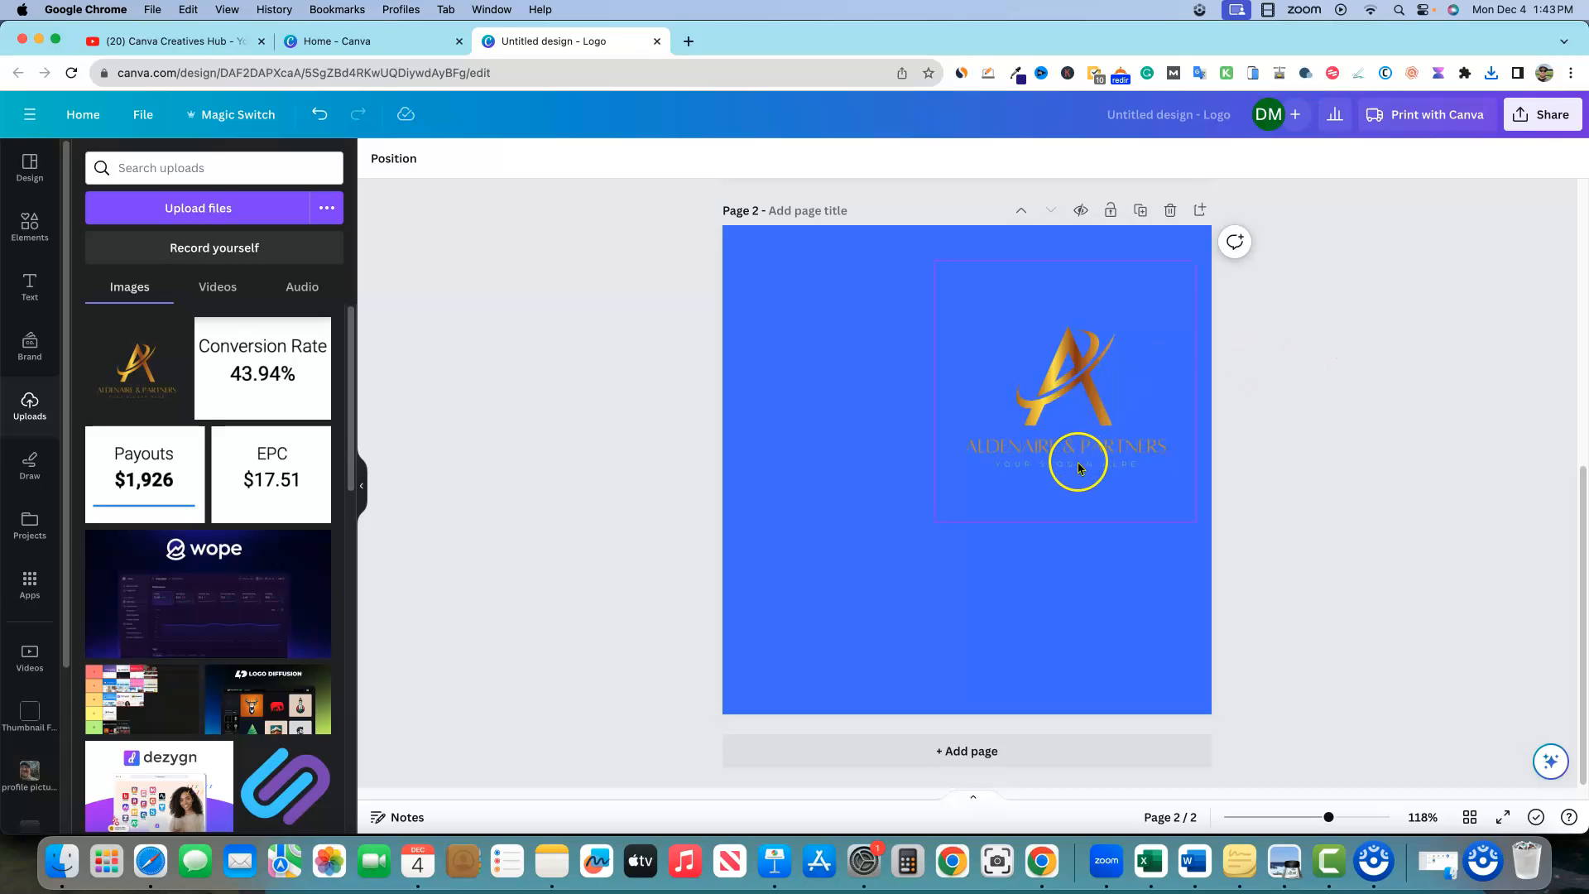
scroll(1072, 454, "up", 6)
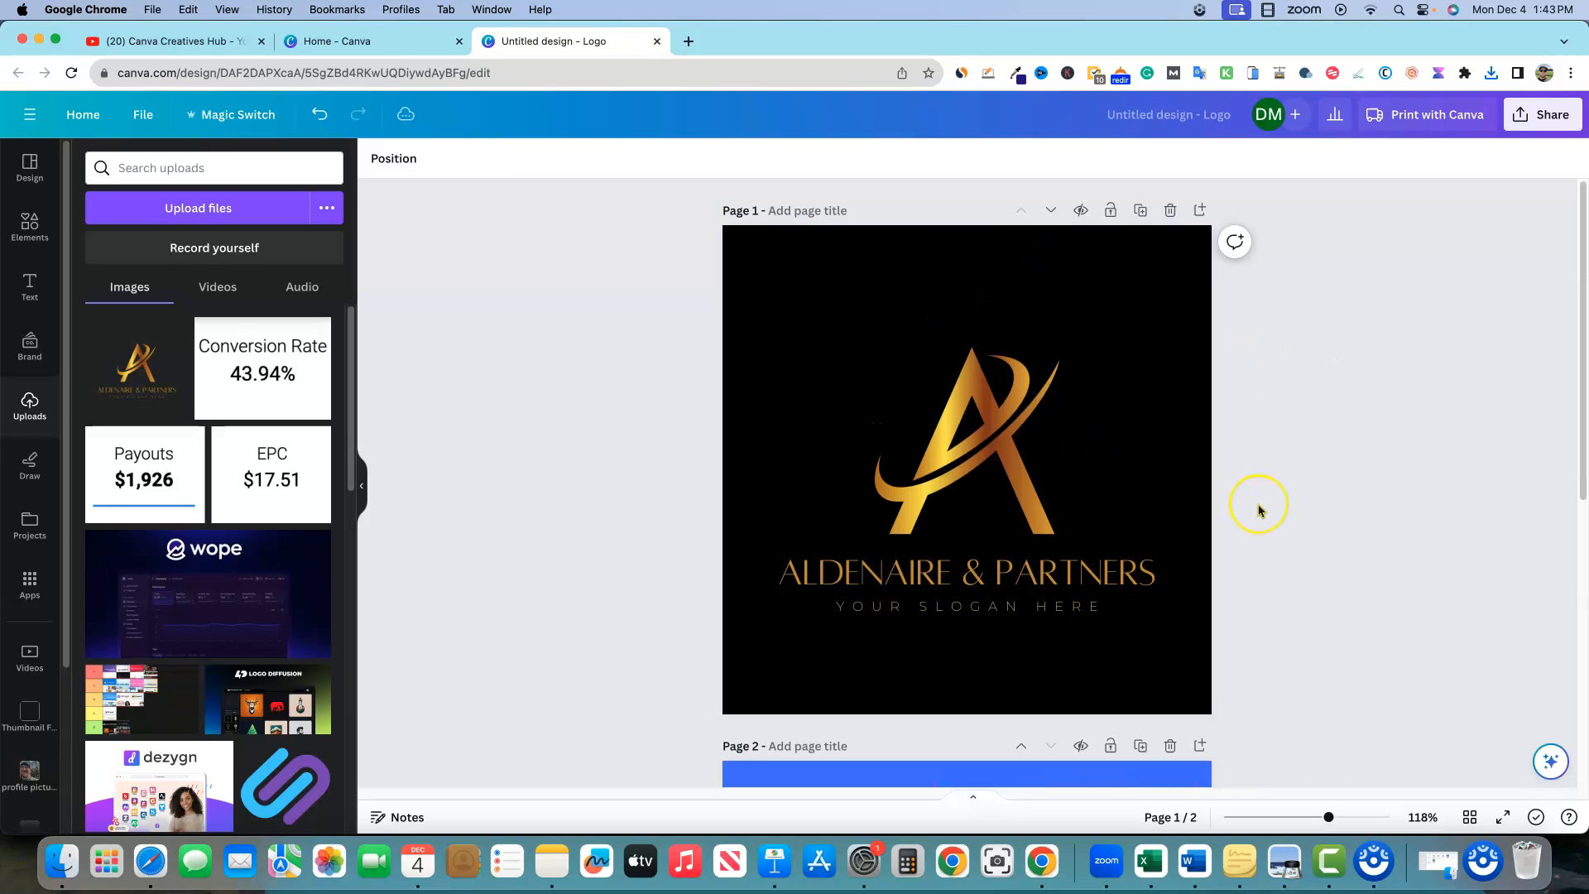